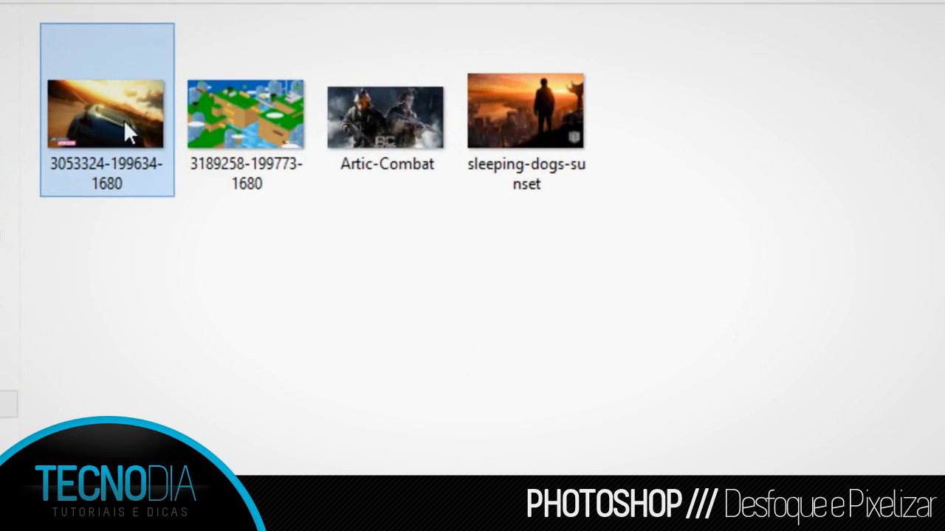
left_click_drag(120, 124, 544, 267)
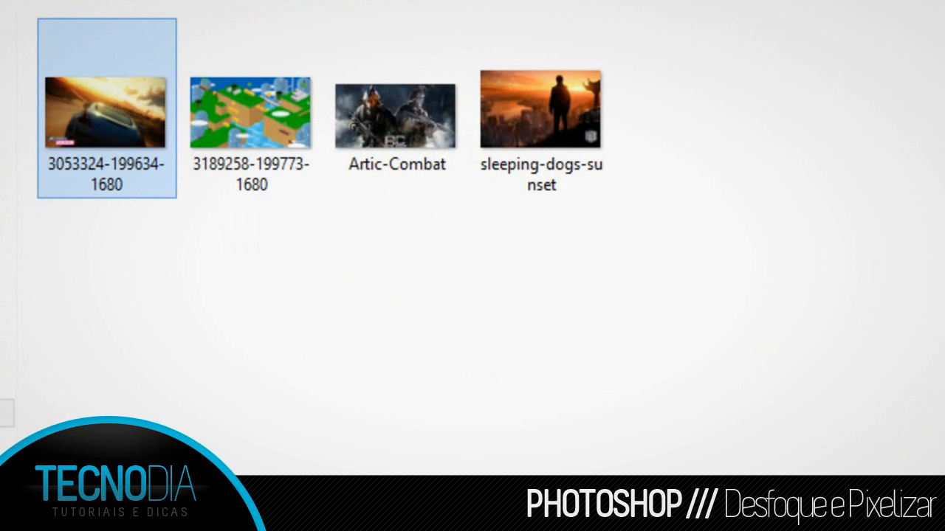
left_click_drag(400, 354, 403, 351)
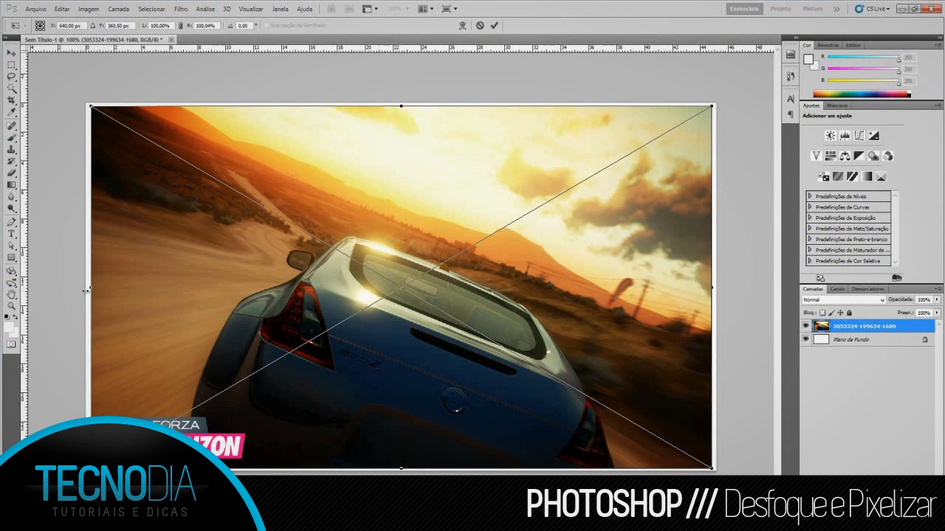
left_click_drag(90, 288, 85, 288)
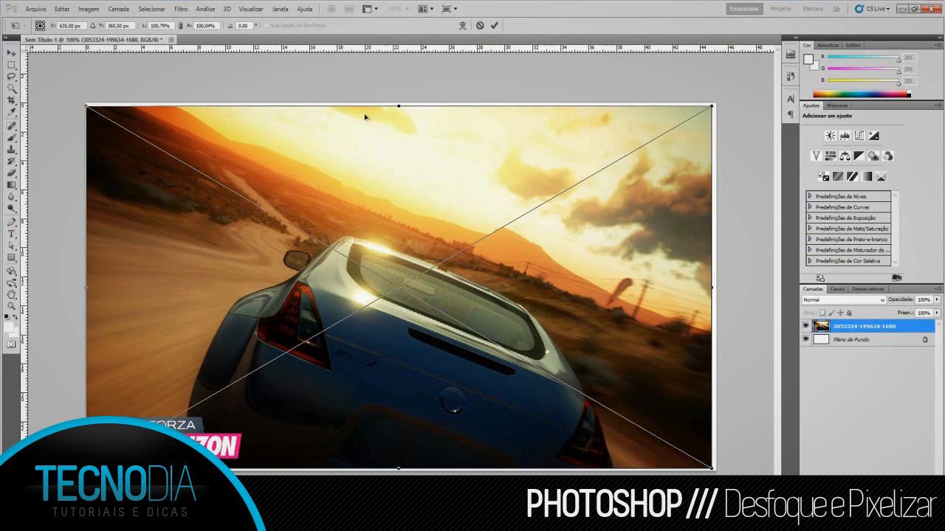
left_click_drag(398, 107, 398, 103)
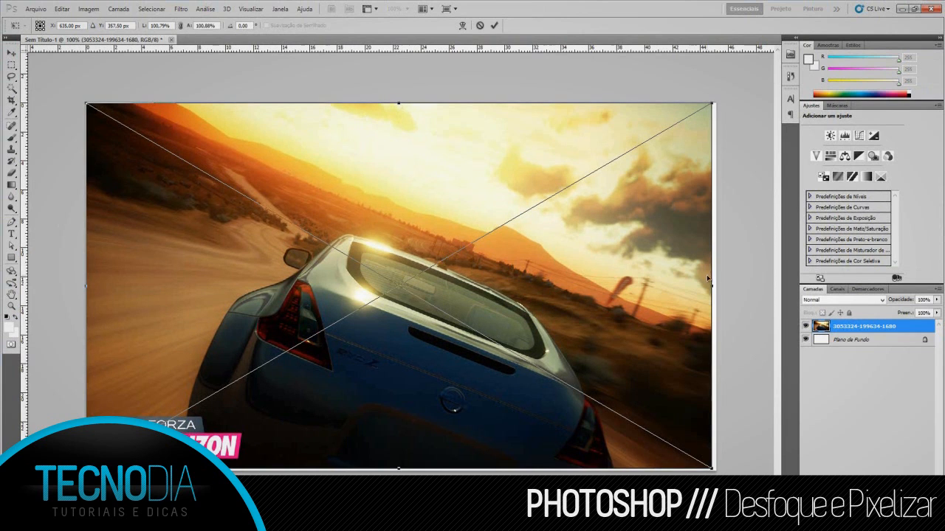
left_click_drag(711, 288, 715, 293)
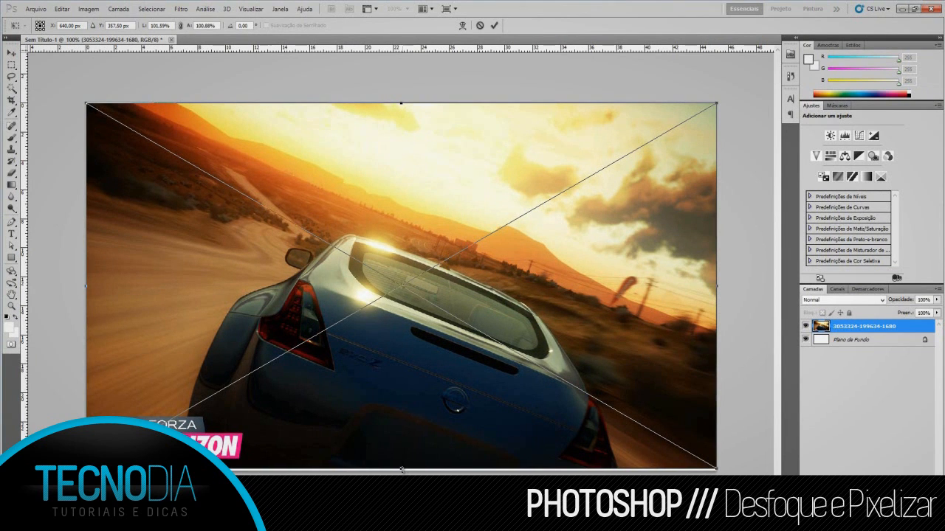
left_click_drag(402, 470, 403, 473)
left_click(11, 53)
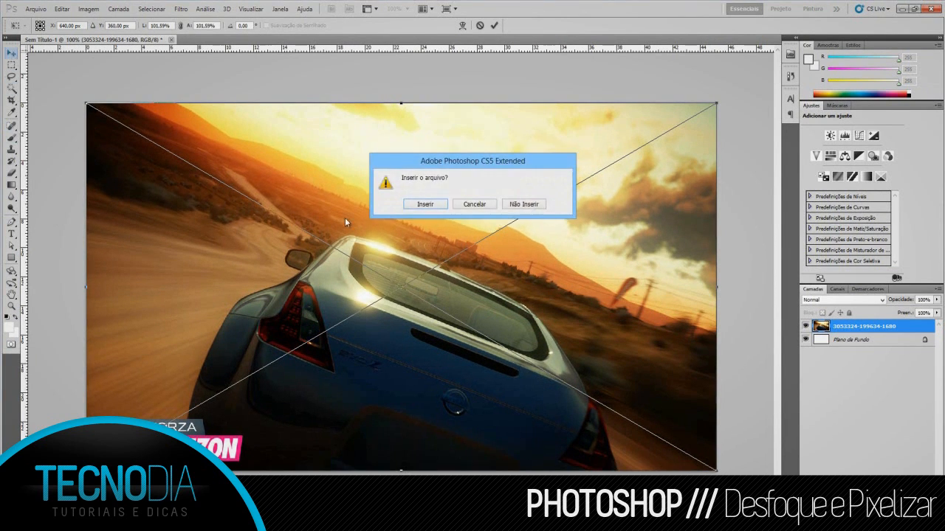
left_click(428, 206)
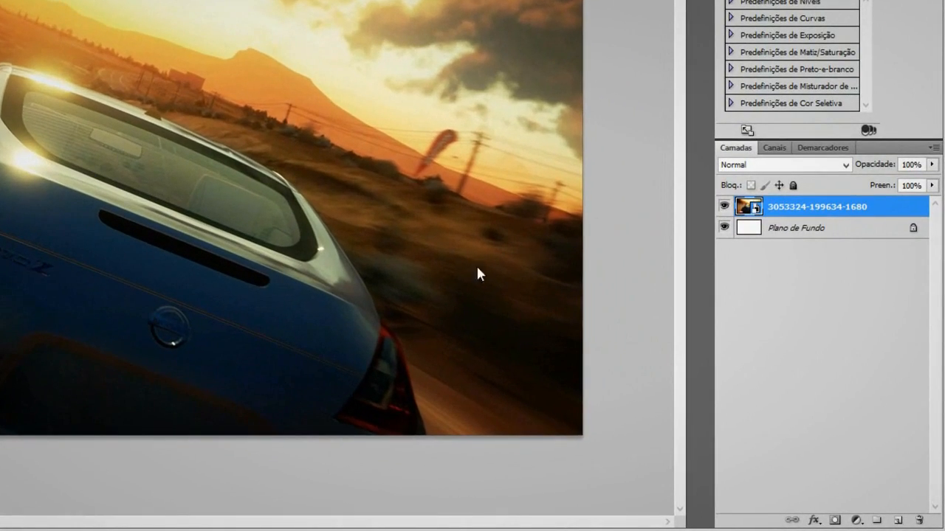
- Rasterize the car image layer and apply a Gaussian Blur to it that softens the whole picture but keeps the car recognizable
right_click(897, 208)
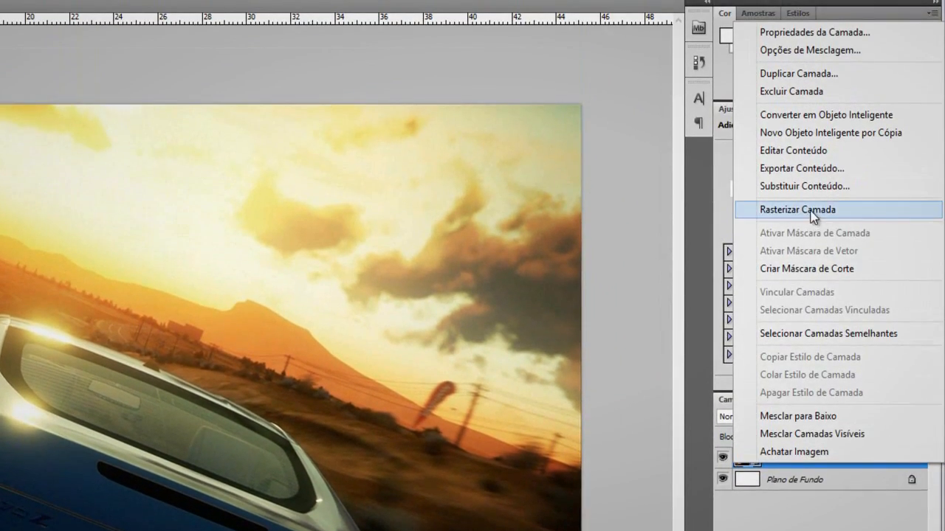
left_click(812, 210)
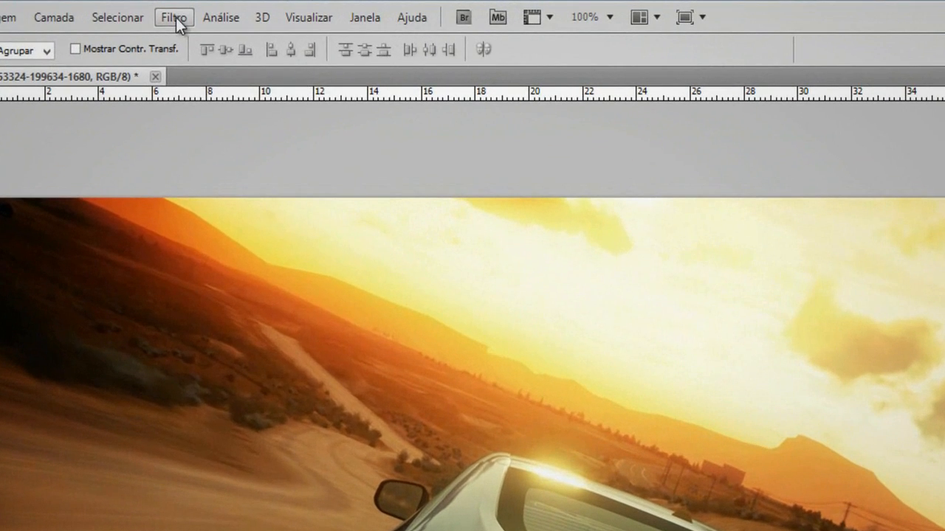
left_click(176, 17)
mouse_move(256, 234)
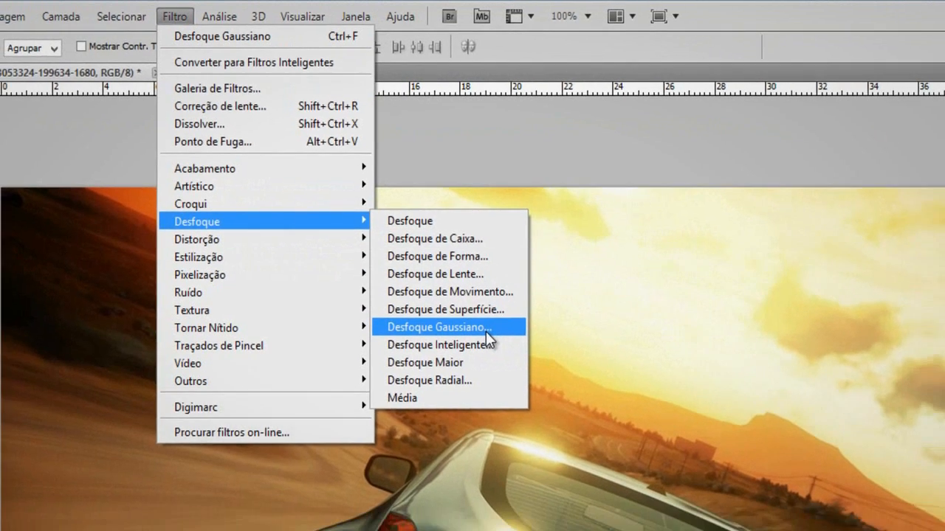
left_click(487, 345)
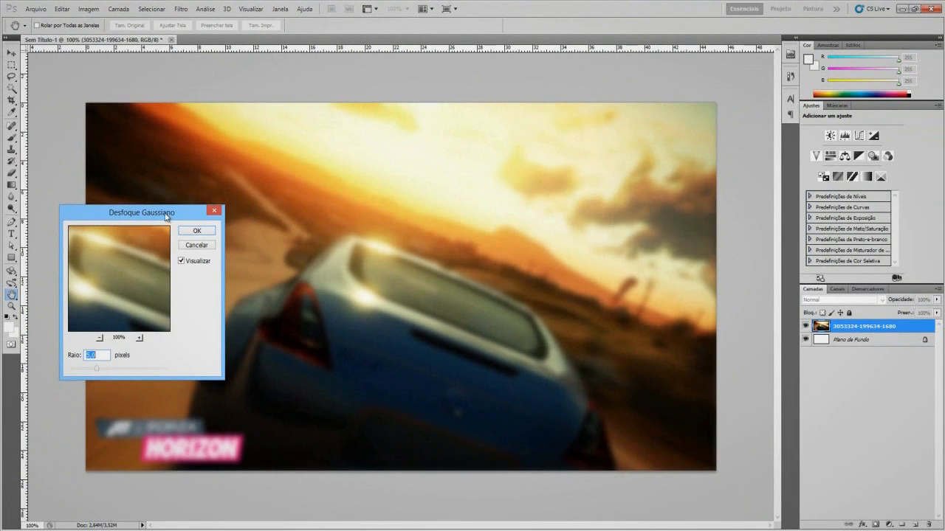
left_click_drag(167, 216, 647, 158)
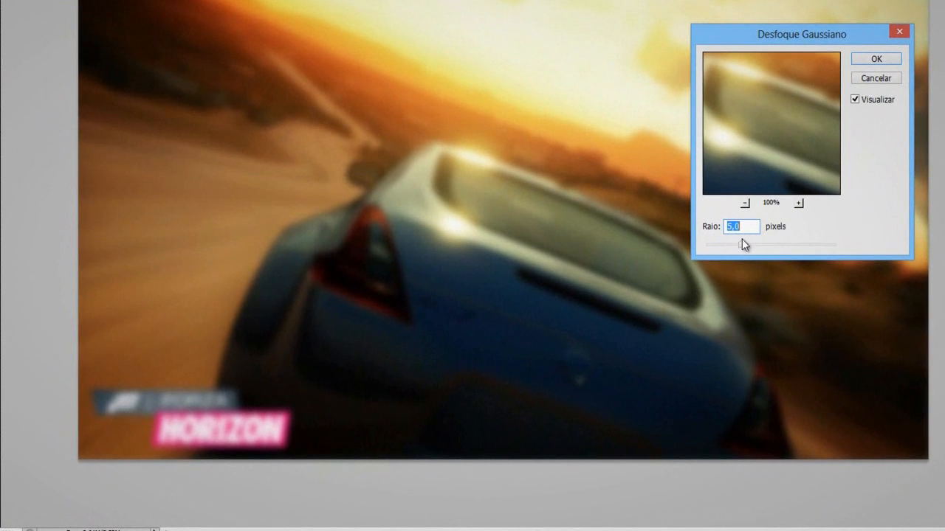
mouse_move(740, 244)
left_mouse_down()
mouse_move(712, 246)
mouse_move(797, 249)
mouse_move(725, 246)
left_mouse_up()
left_click(876, 59)
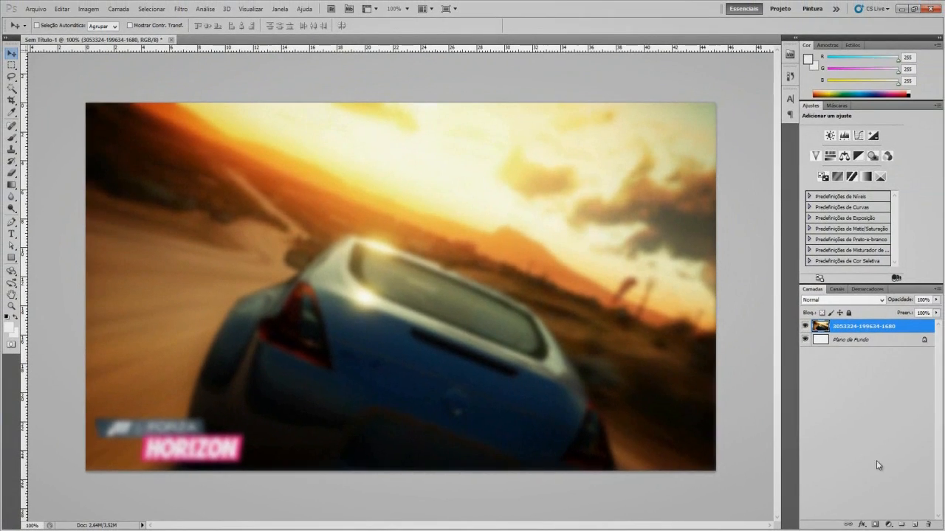
- Add the white text "gameplay" on a new layer above the blurred car image
left_click(914, 524)
left_click(11, 235)
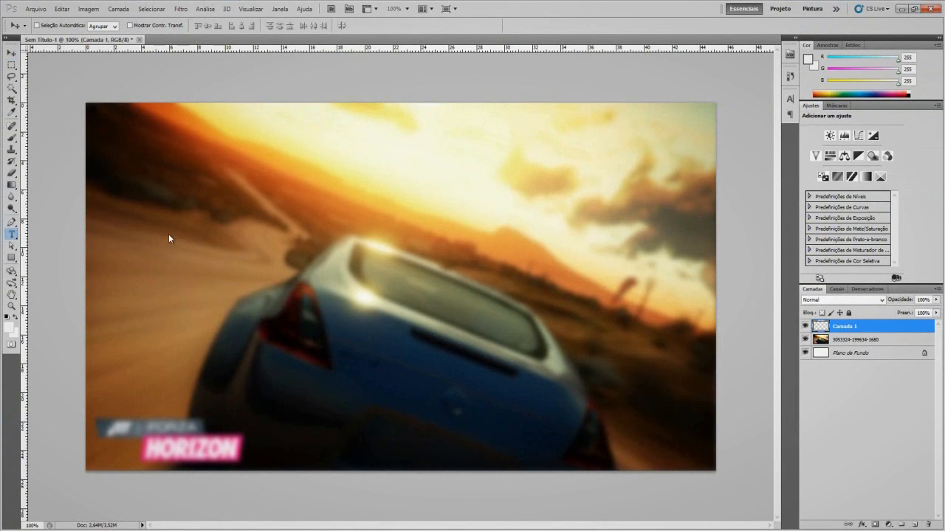
left_click(215, 235)
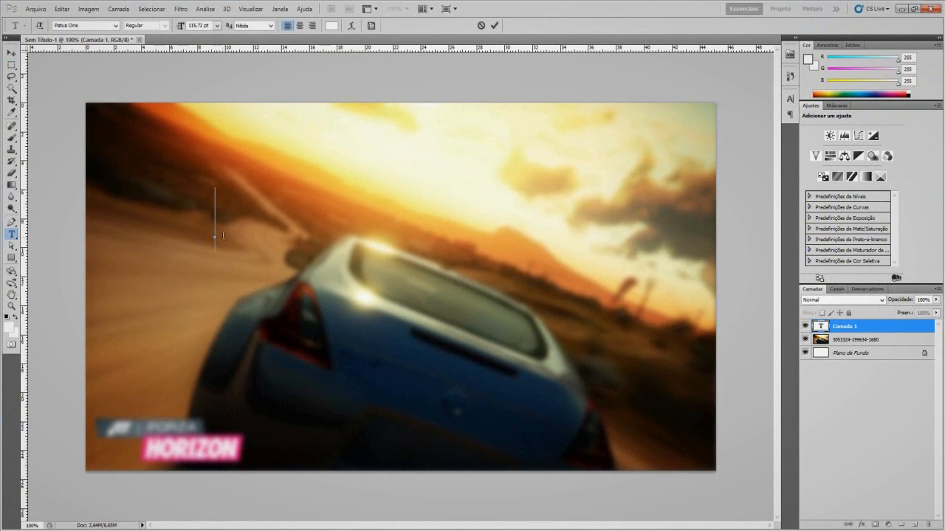
type("gameplay")
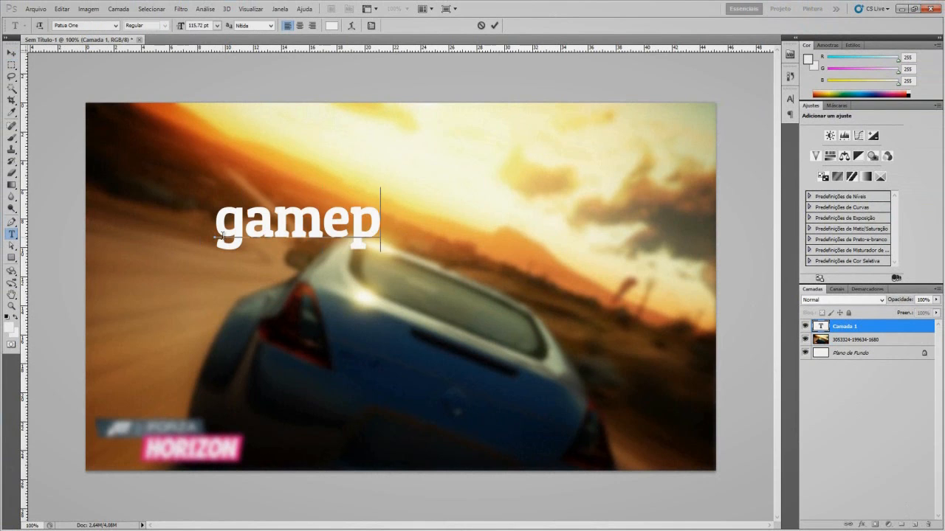
left_click(12, 53)
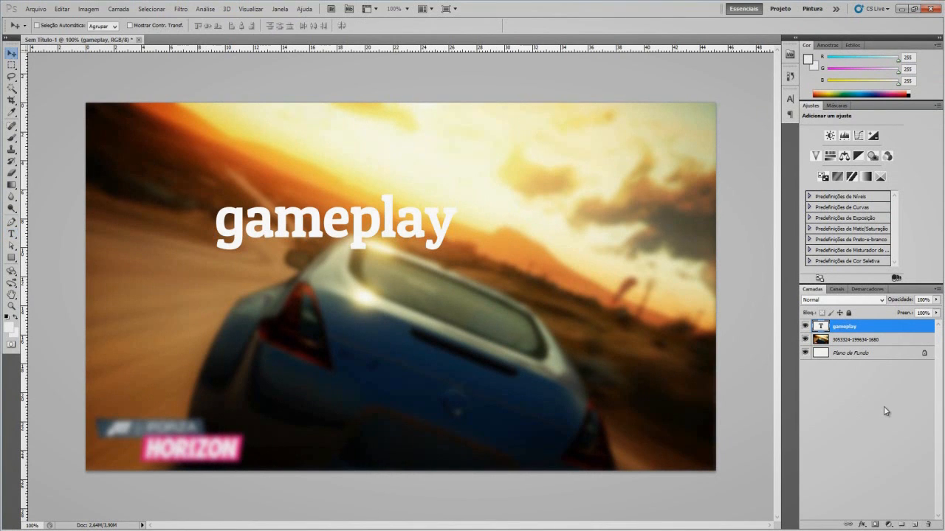
- Duplicate the "gameplay" text layer and move the copy straight down, just below the original word
key("ctrl+j")
key("shift+Down")
key("shift+Down")
key("shift+Down")
key("shift+Down")
key("shift+Down")
key("shift+Down")
key("shift+Down")
key("shift+Down")
key("shift+Down")
- Replace the wording of the lower text copy with "FORZA HORIZON"
left_click(11, 234)
double_click(273, 291)
left_click(274, 291)
key("ctrl+a")
type("FOR")
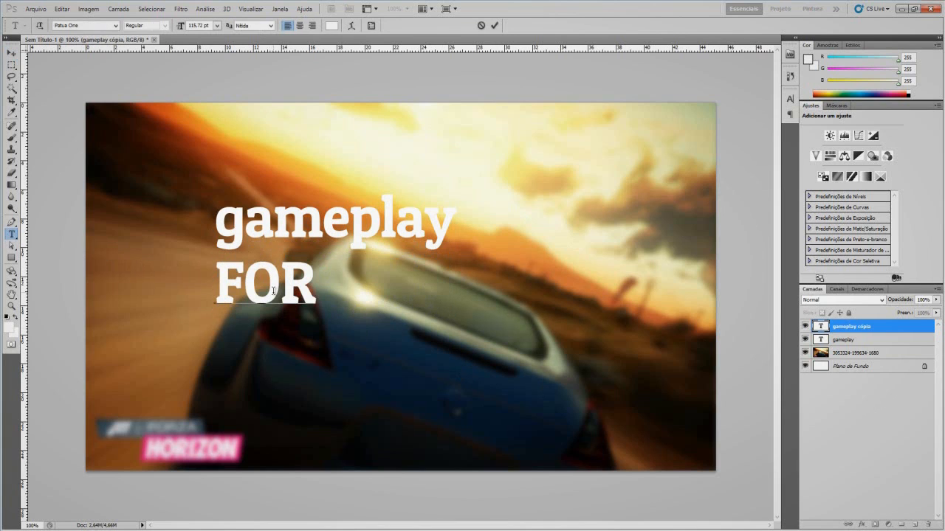
type("ZA HORIZON")
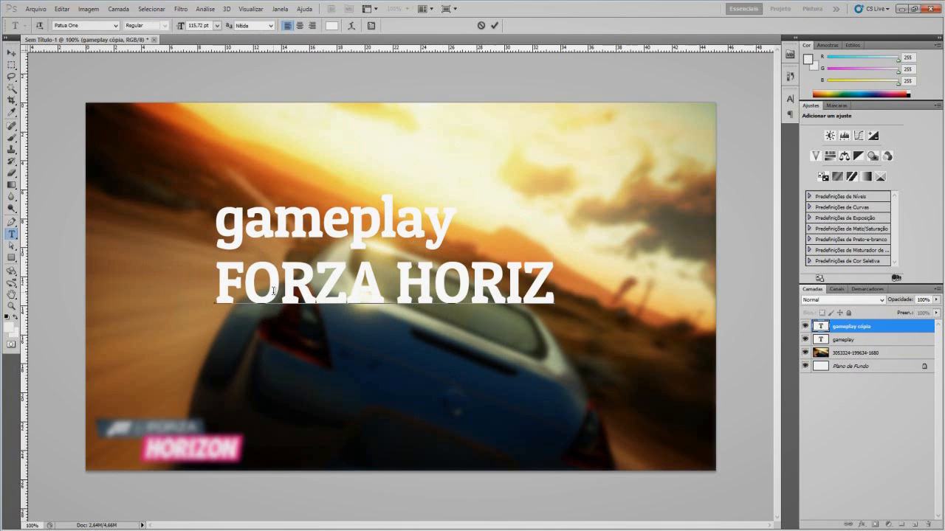
left_click(12, 54)
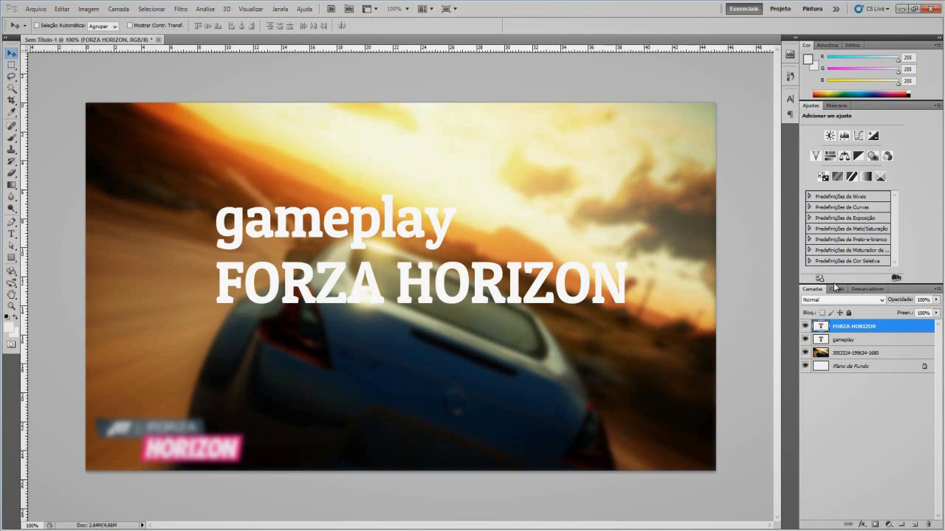
- Scale the "FORZA HORIZON" text down to about 61% so it roughly matches the width of "gameplay"
key("ctrl+t")
left_click_drag(629, 318, 465, 323)
key("Return")
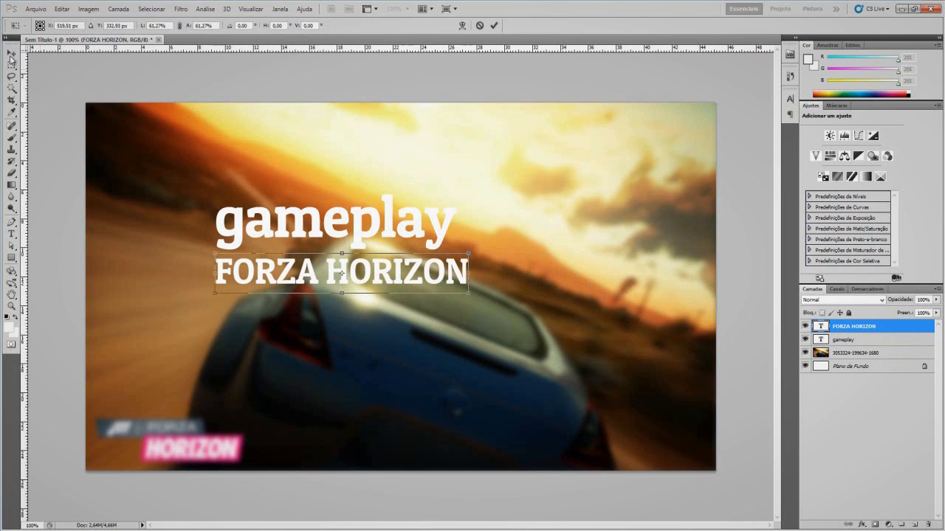
- Add a drop shadow layer style to the "gameplay" text
double_click(893, 339)
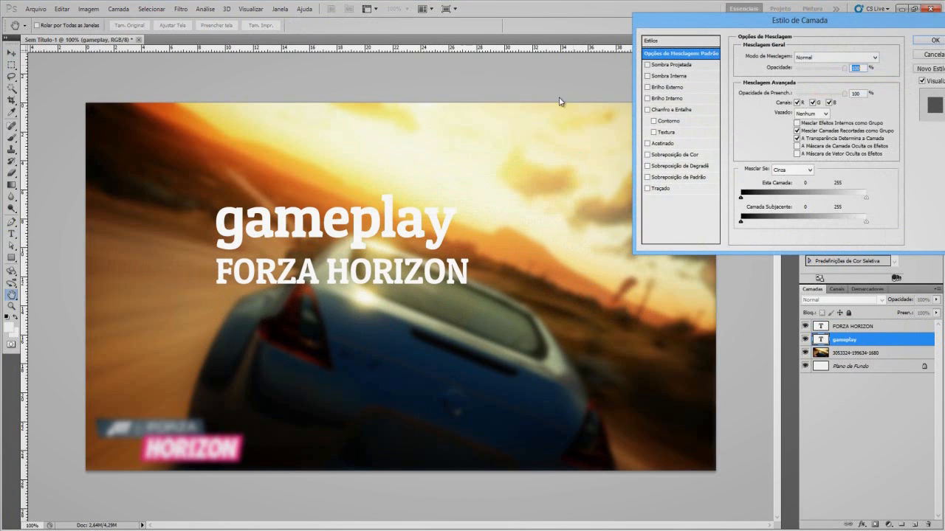
left_click(668, 64)
double_click(851, 68)
left_click(930, 41)
- Add a drop shadow with 50% opacity to the "FORZA HORIZON" text
double_click(886, 326)
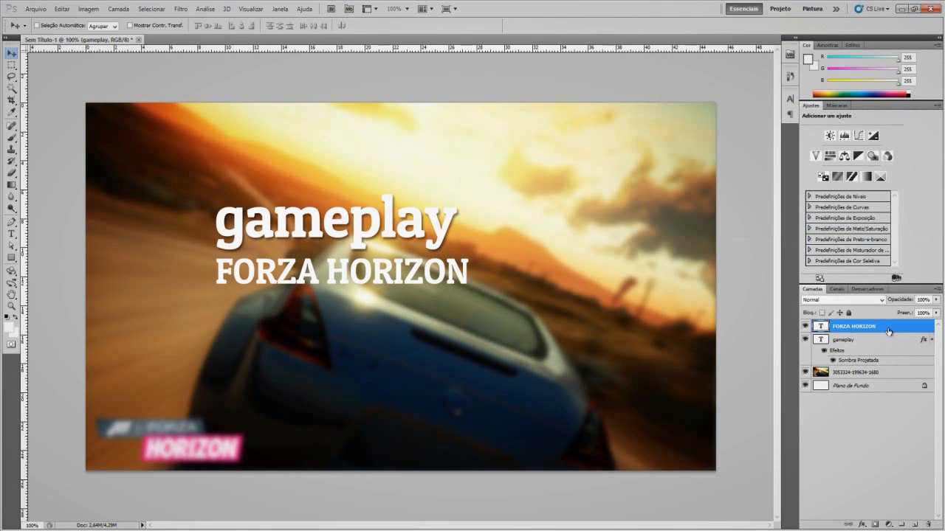
left_click(674, 65)
double_click(854, 68)
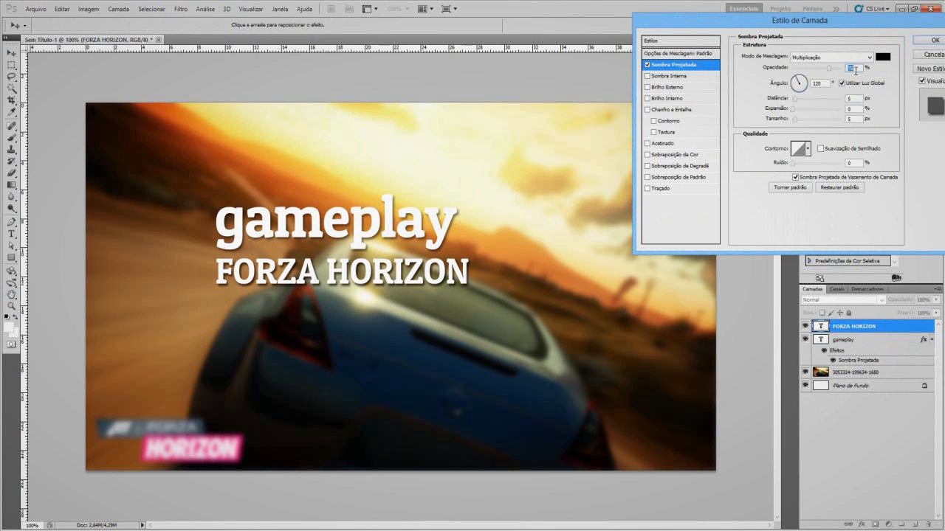
type("50")
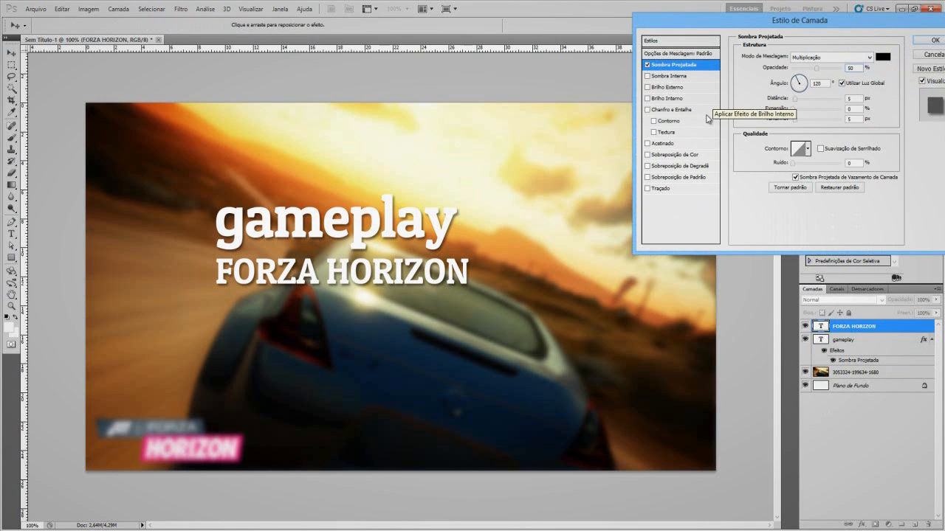
- Give the "FORZA HORIZON" text a colour overlay in crimson red bc0d32 and apply its layer style
left_click(686, 156)
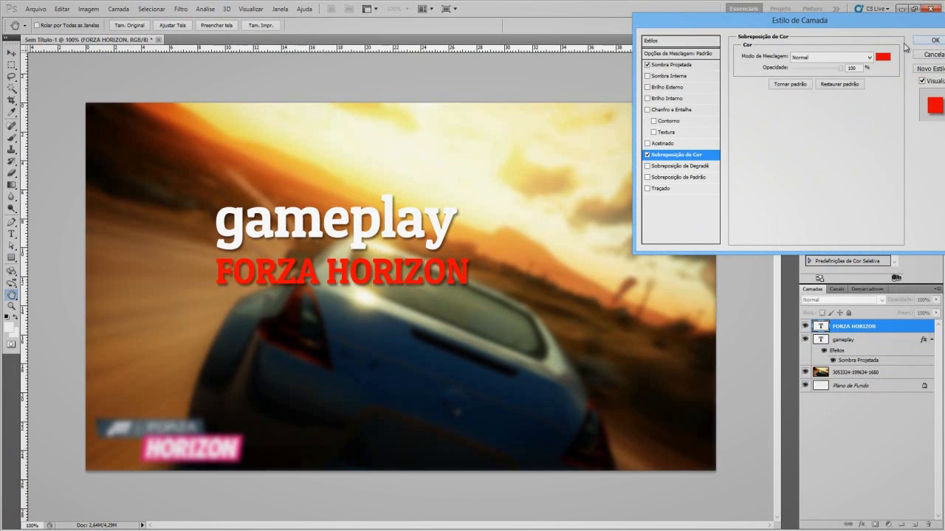
left_click(883, 57)
left_click(241, 441)
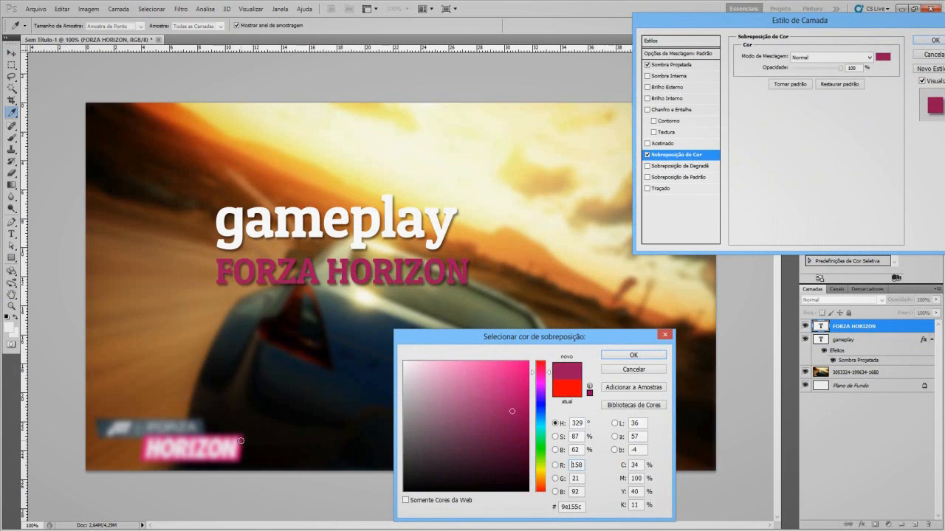
left_click(504, 374)
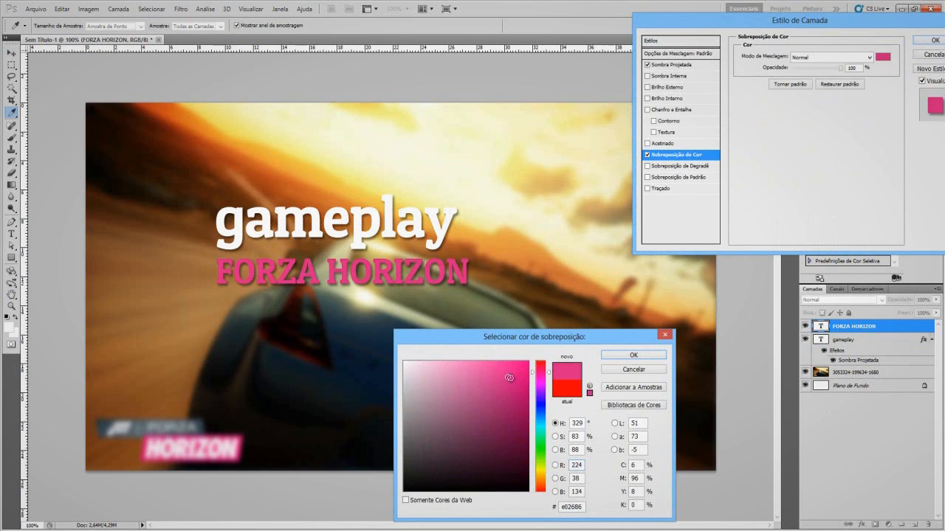
left_click_drag(504, 374, 483, 324)
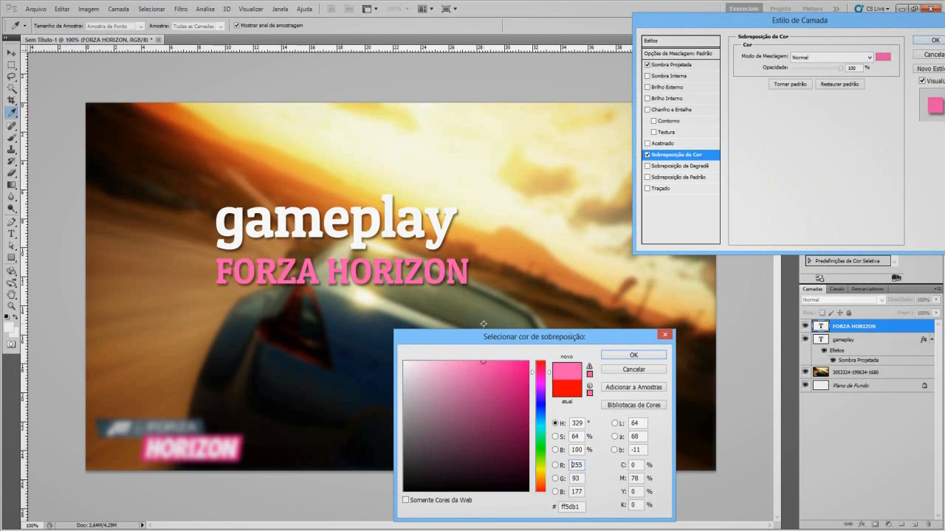
left_click_drag(485, 378, 302, 411)
mouse_move(472, 389)
left_mouse_down()
mouse_move(530, 401)
mouse_move(539, 378)
mouse_move(538, 404)
mouse_move(542, 369)
mouse_move(512, 436)
mouse_move(521, 393)
left_mouse_up()
left_click(507, 390)
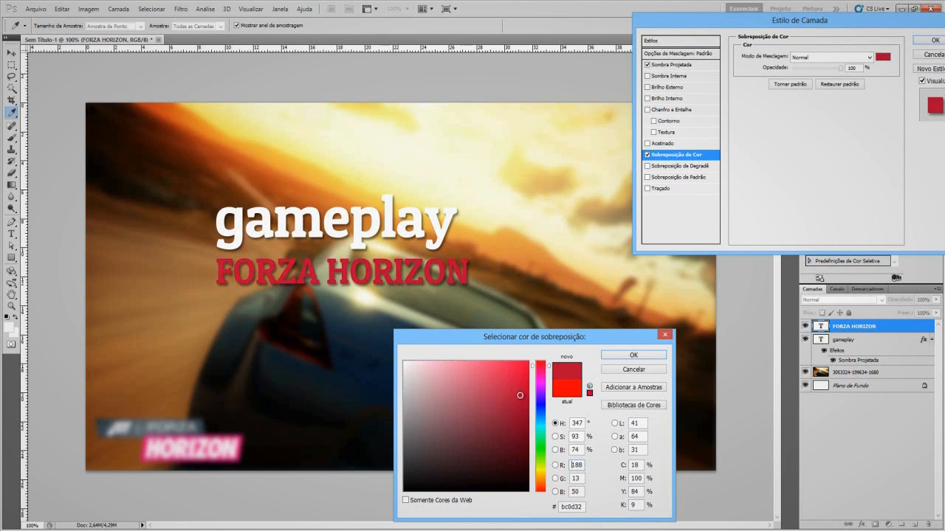
left_click(634, 356)
left_click(932, 41)
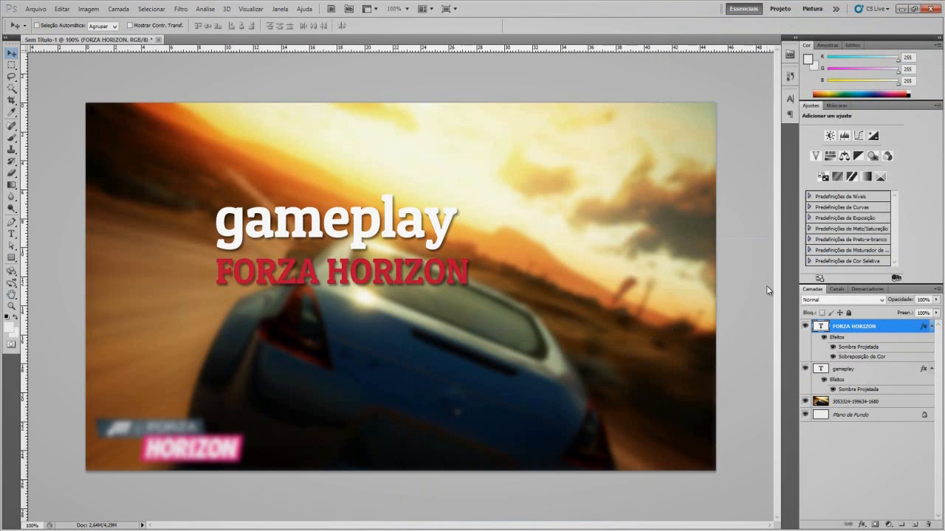
- Scale the "FORZA HORIZON" text to about 68% and move it beside the end of the word "gameplay"
key("ctrl+t")
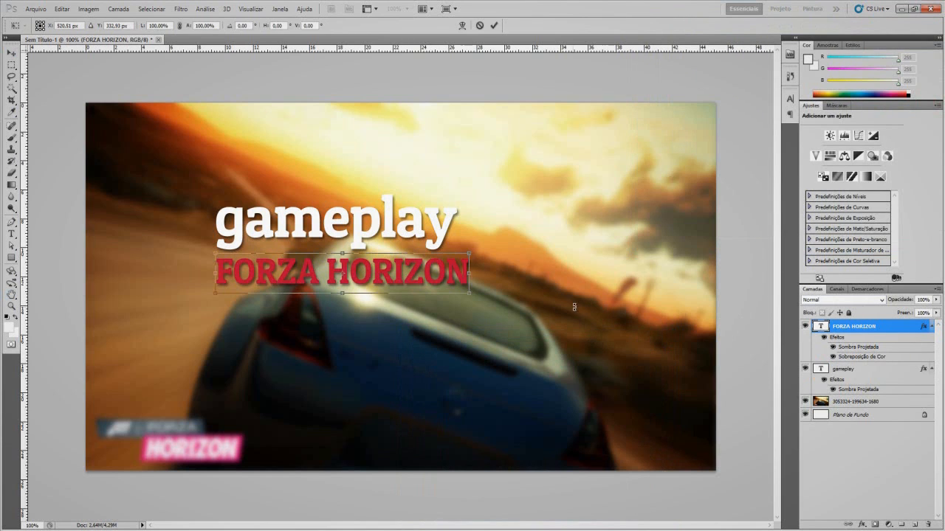
left_click_drag(470, 288, 387, 293)
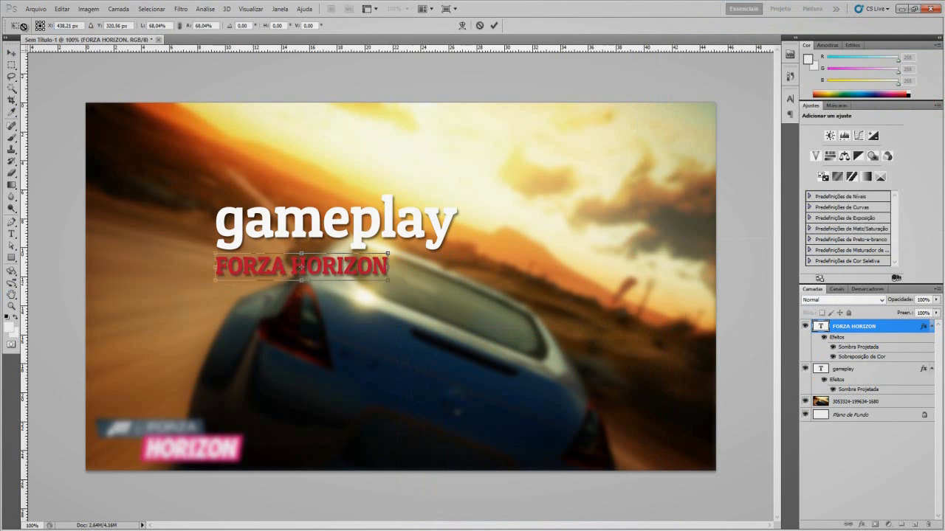
left_click(11, 53)
key("Return")
left_click_drag(301, 308, 494, 307)
- Delete the "FORZA HORIZON" and "gameplay" text layers together
left_click(862, 370, "shift")
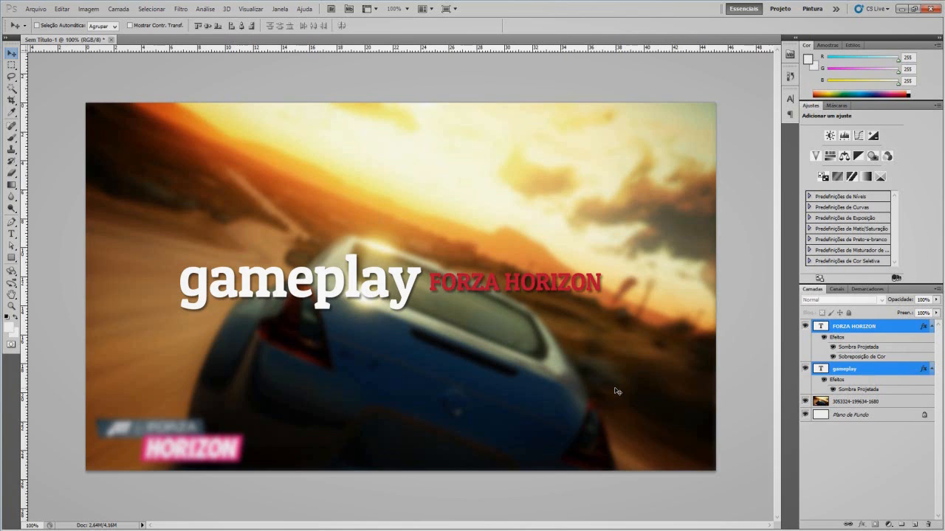
key("Delete")
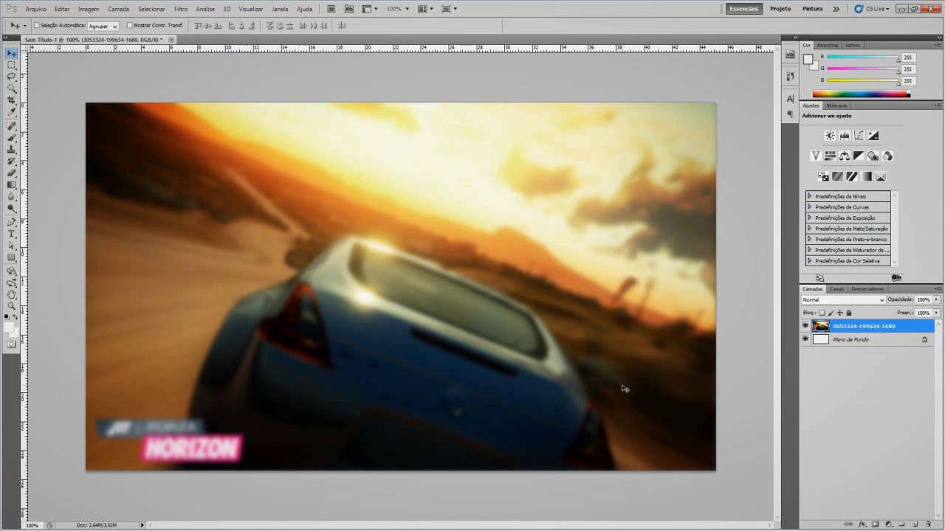
key("Delete")
key("alt+Tab")
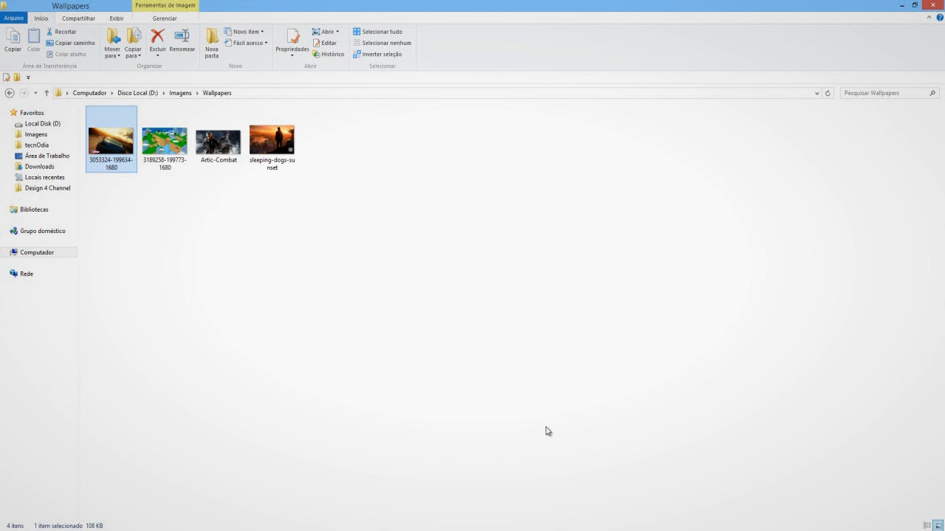
left_click_drag(115, 134, 314, 267)
key("alt+Tab")
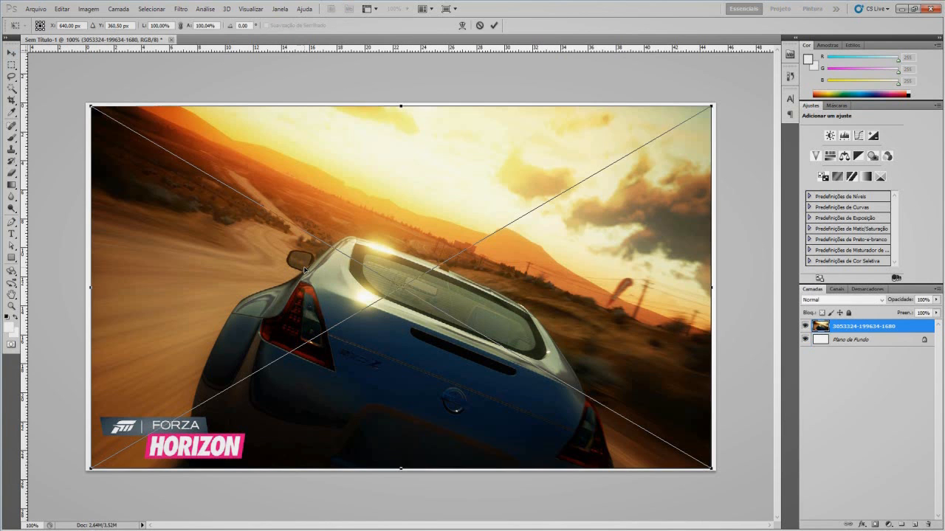
- Stretch the placed car picture on all four sides to fill the canvas, commit it and rasterize its layer
left_click_drag(401, 108, 401, 104)
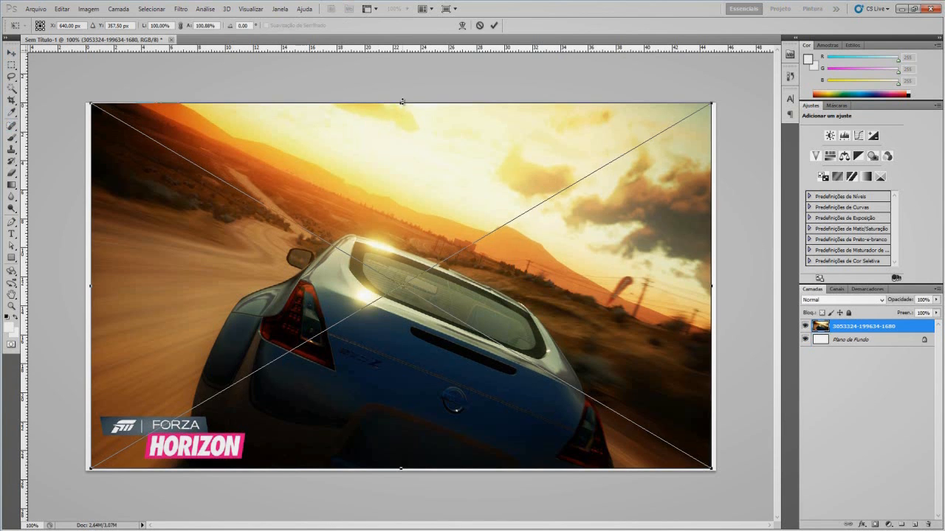
left_click_drag(98, 289, 94, 288)
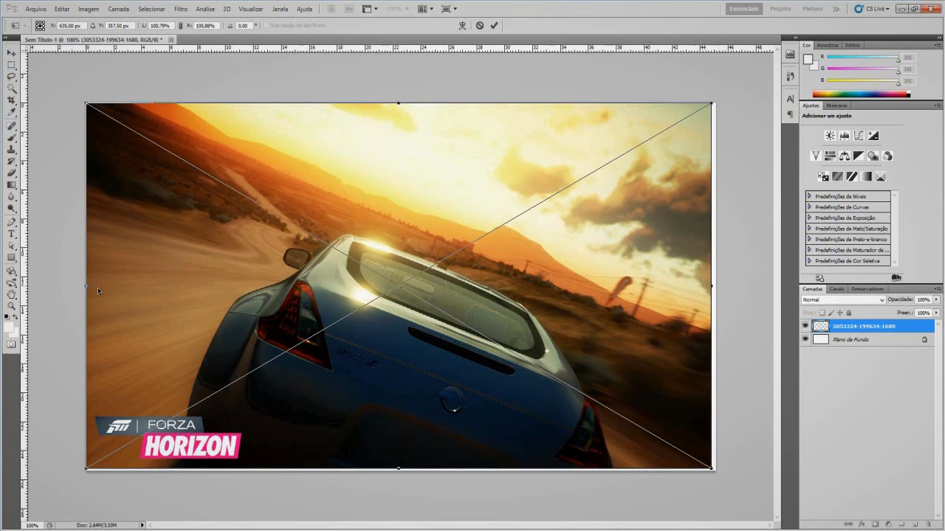
left_click_drag(713, 285, 720, 285)
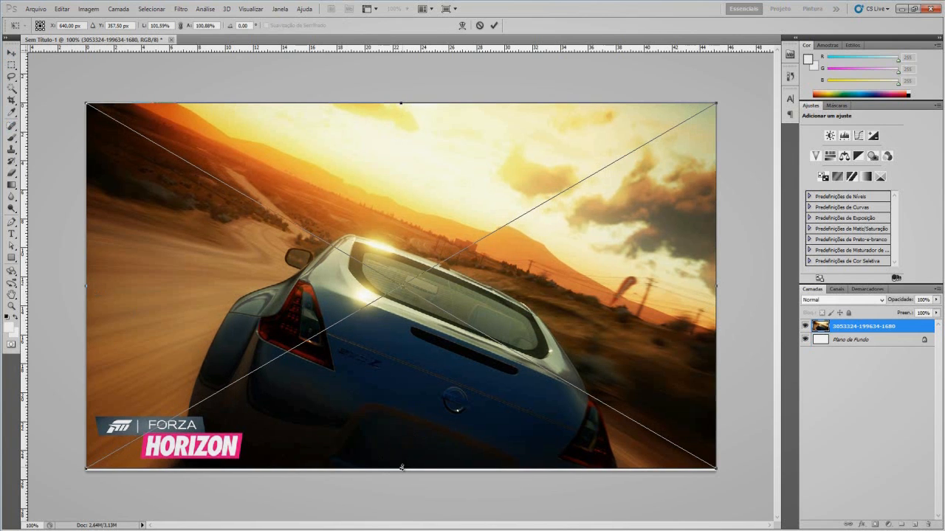
left_click_drag(401, 469, 402, 473)
left_click(11, 54)
left_click(475, 203)
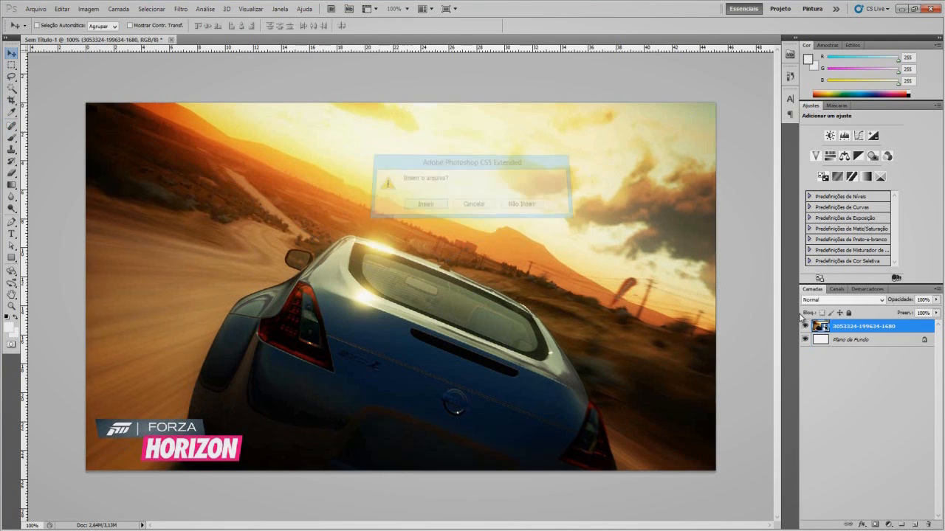
right_click(928, 332)
left_click(853, 166)
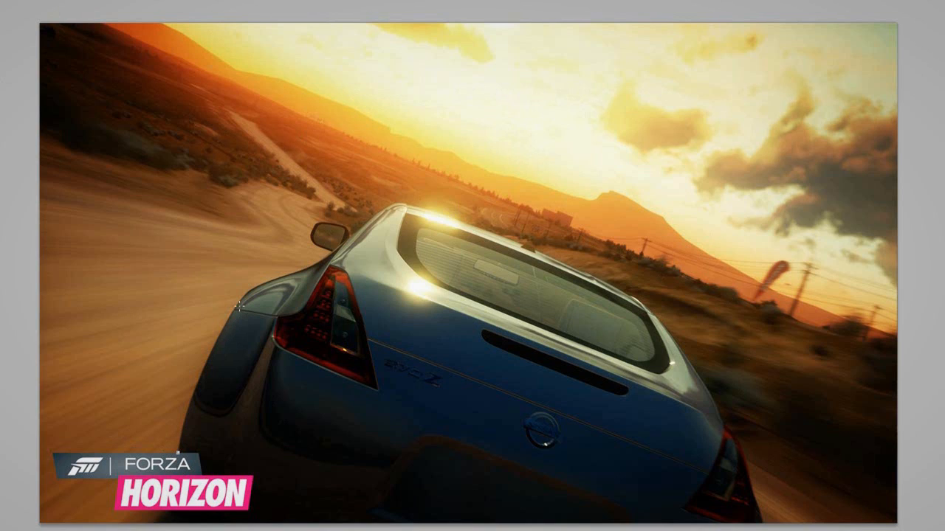
- Trace a Pen path from the logo up the car's left side, around the side mirror, to the roof's upper corner
left_click(197, 381)
key("ctrl+z")
left_click(191, 396)
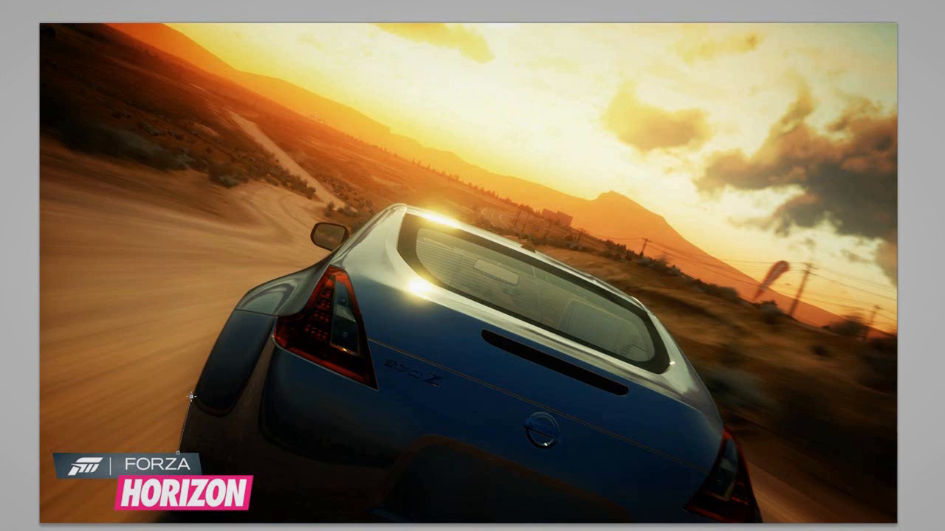
left_click(214, 345)
left_click(247, 292)
left_click(279, 279)
left_click(311, 267)
left_click(333, 252)
left_click(315, 223)
left_click(346, 225)
left_click(348, 235)
left_click(396, 204)
left_click(408, 204)
- Continue the path along the car's roof edge and down its right side to the picture's lower edge
left_click(507, 178)
left_click_drag(509, 189, 532, 242)
key("ctrl+z")
left_click(490, 234)
left_click(592, 274)
key("ctrl+z")
left_click(658, 318)
left_click(713, 399)
left_click(745, 443)
left_click(749, 469)
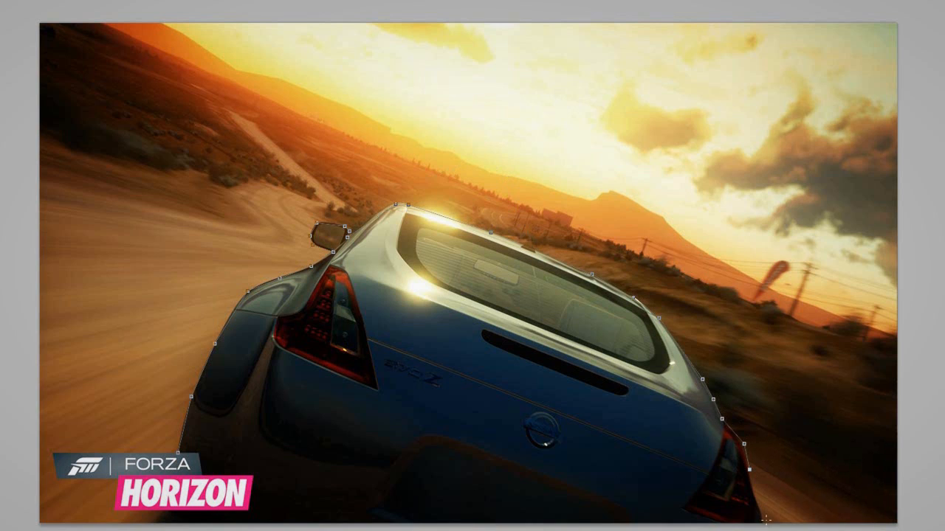
left_click(761, 522)
- Run the path around the four canvas corners and the outline of the Forza Horizon logo, and close it
left_click(898, 523)
left_click(896, 22)
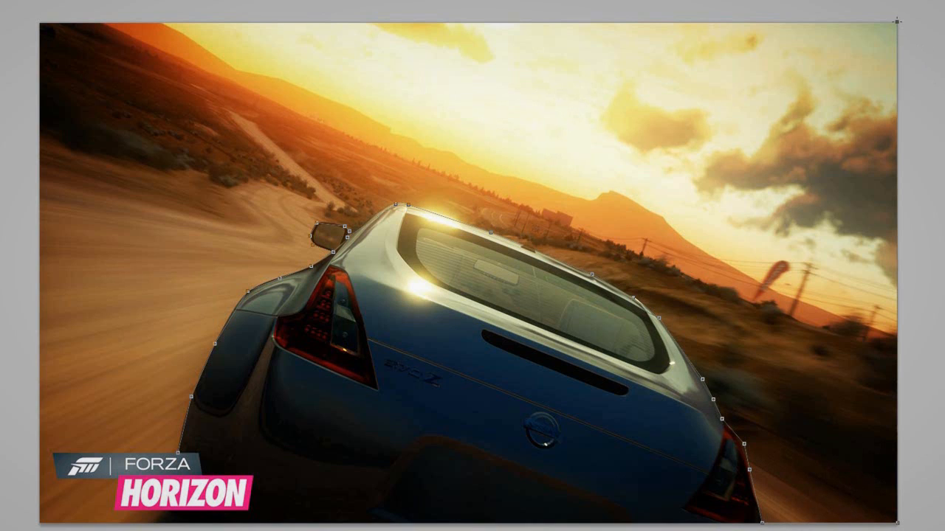
left_click(40, 23)
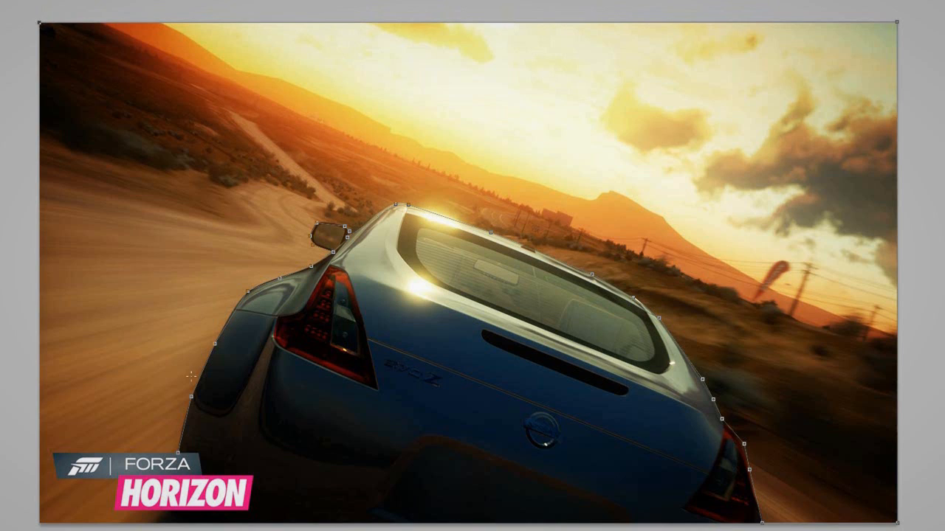
left_click(39, 523)
left_click(112, 508)
left_click(57, 479)
left_click(51, 453)
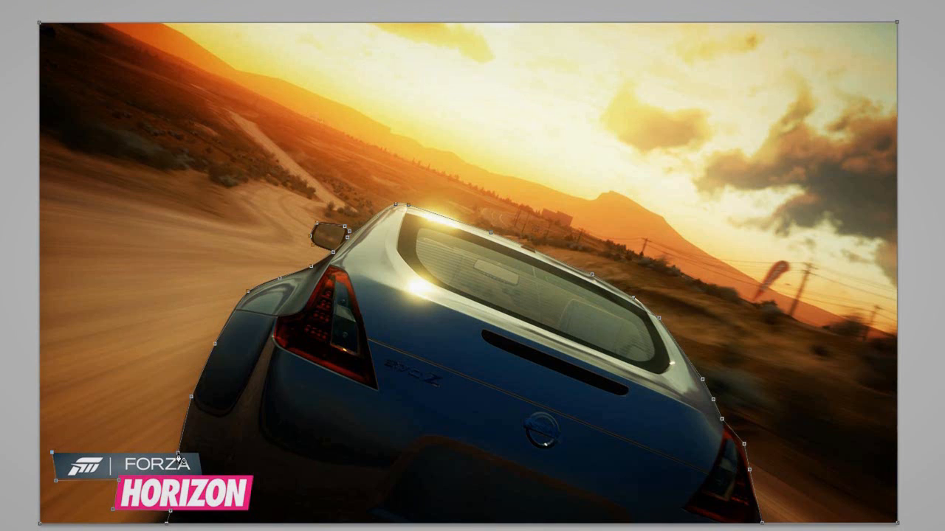
left_click(177, 458)
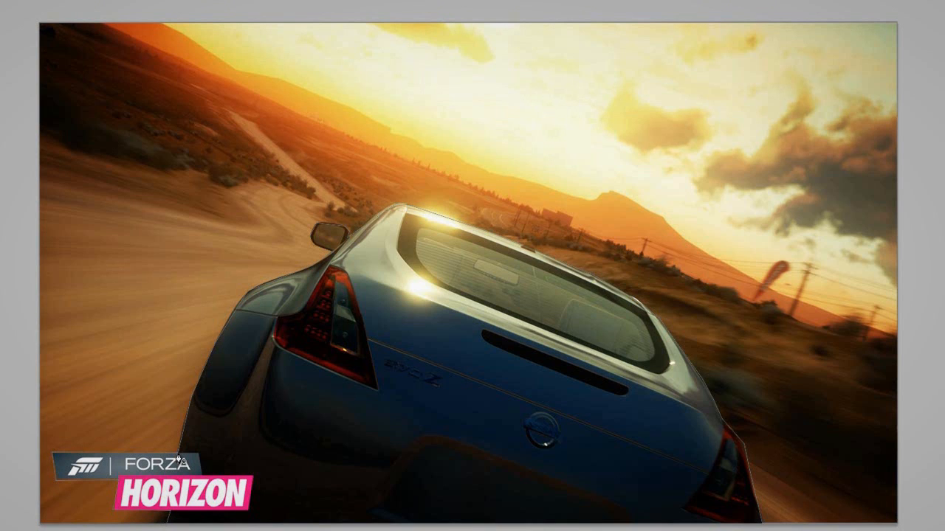
- Convert the closed path into a new anti-aliased selection with a feather radius of 0 pixels
right_click(583, 98)
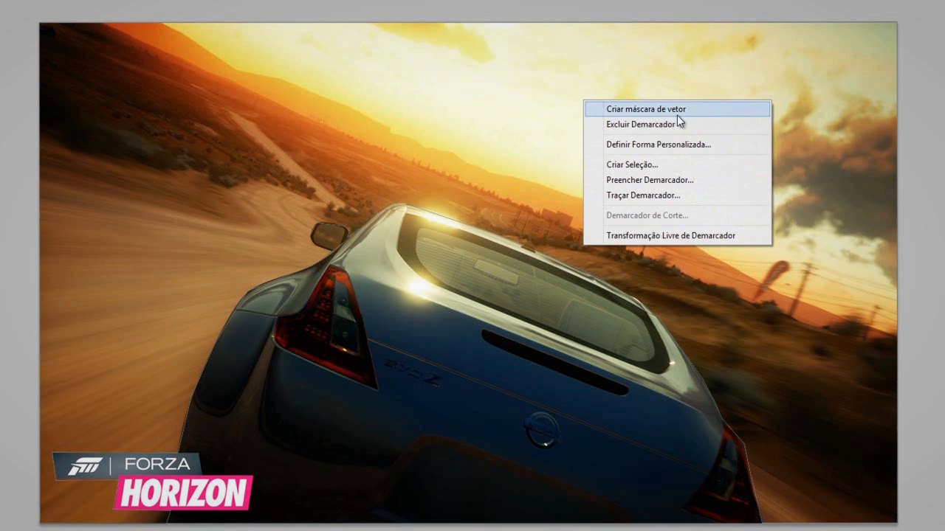
left_click(663, 165)
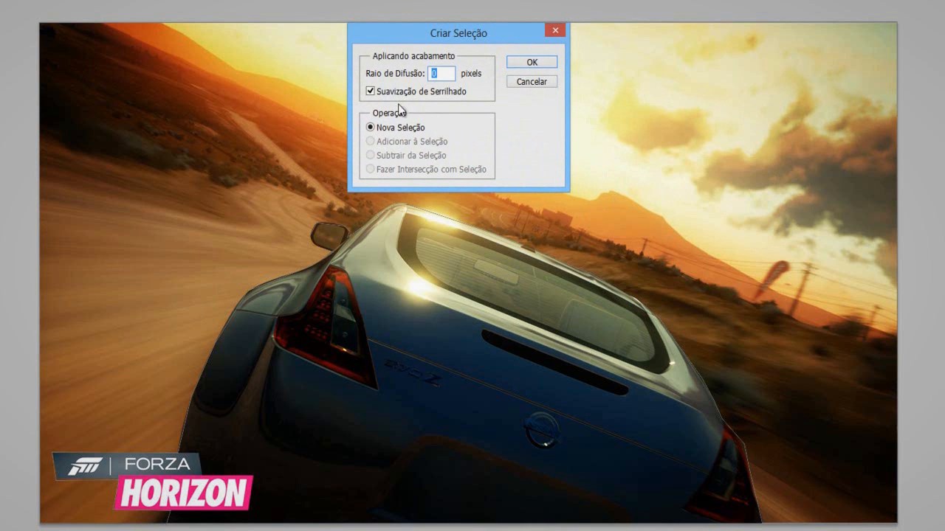
left_click(533, 63)
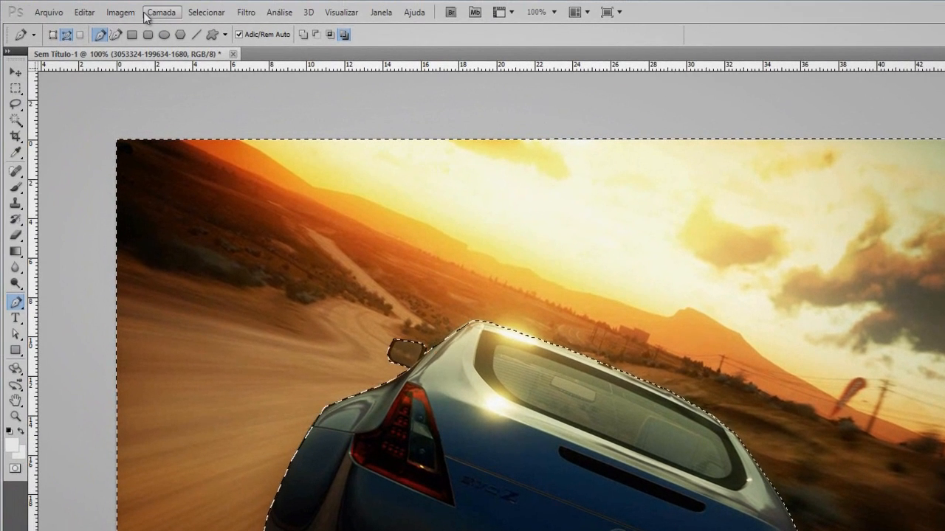
- Apply a Gaussian Blur with a 2.4-pixel radius to the selected background around the car, and deselect
left_click(246, 11)
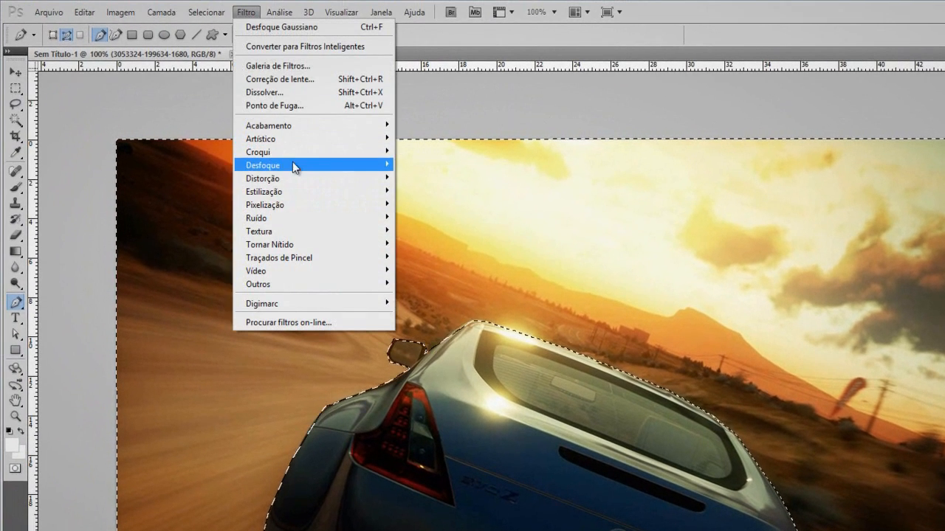
mouse_move(386, 167)
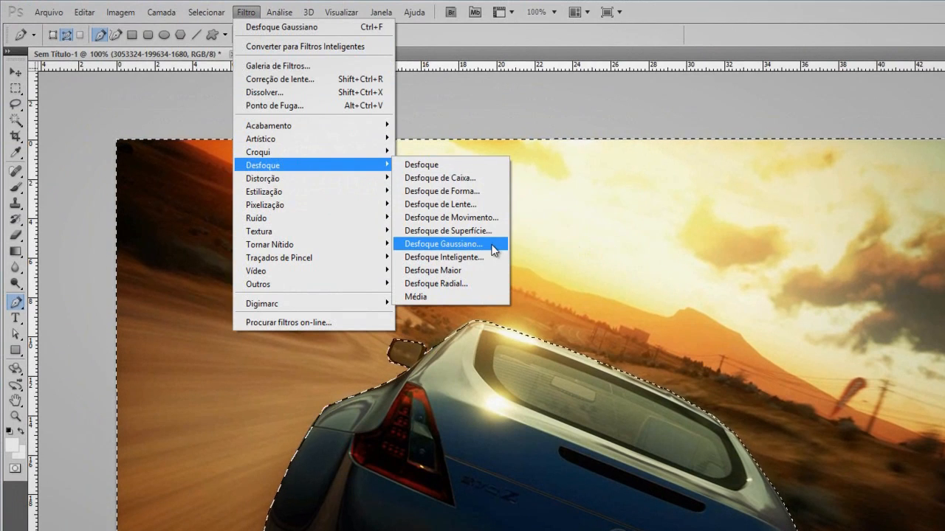
left_click(492, 244)
left_click_drag(818, 139, 944, 196)
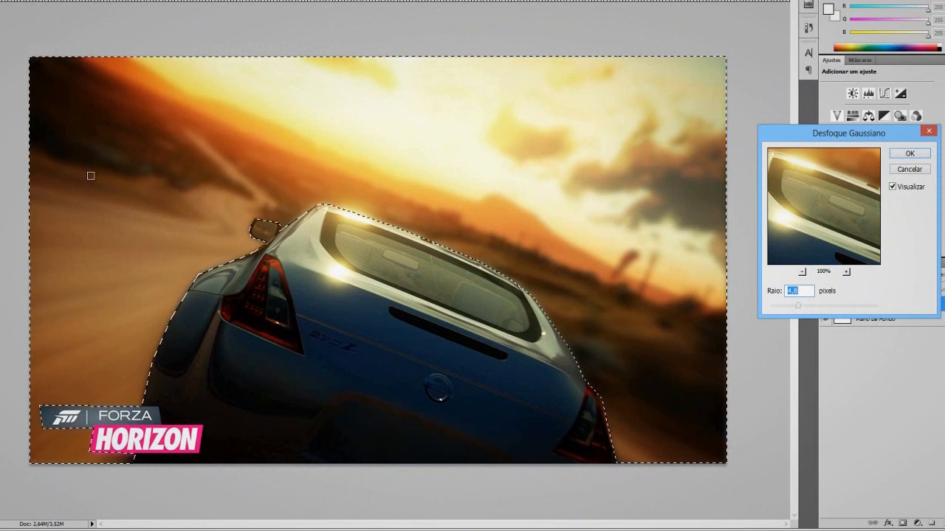
mouse_move(798, 306)
left_mouse_down()
mouse_move(812, 306)
mouse_move(792, 305)
left_mouse_up()
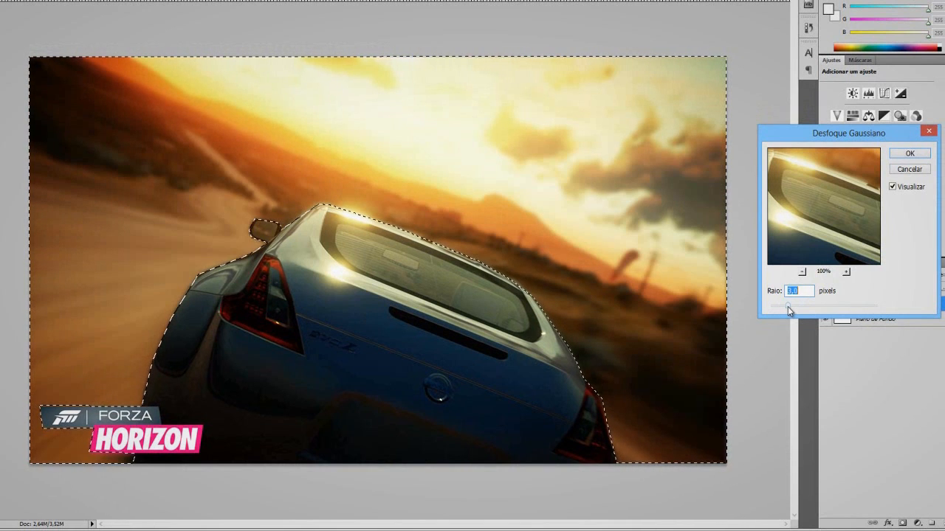
left_click_drag(789, 311, 786, 310)
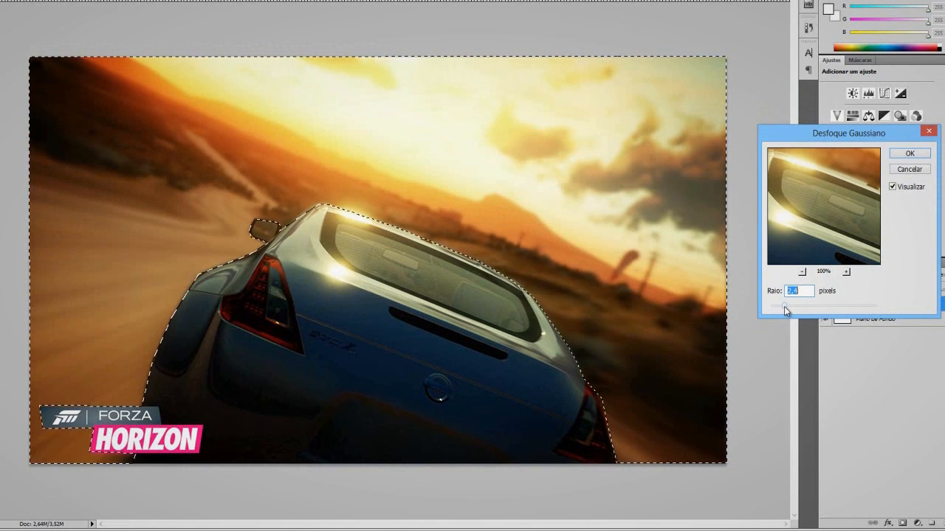
left_click(902, 155)
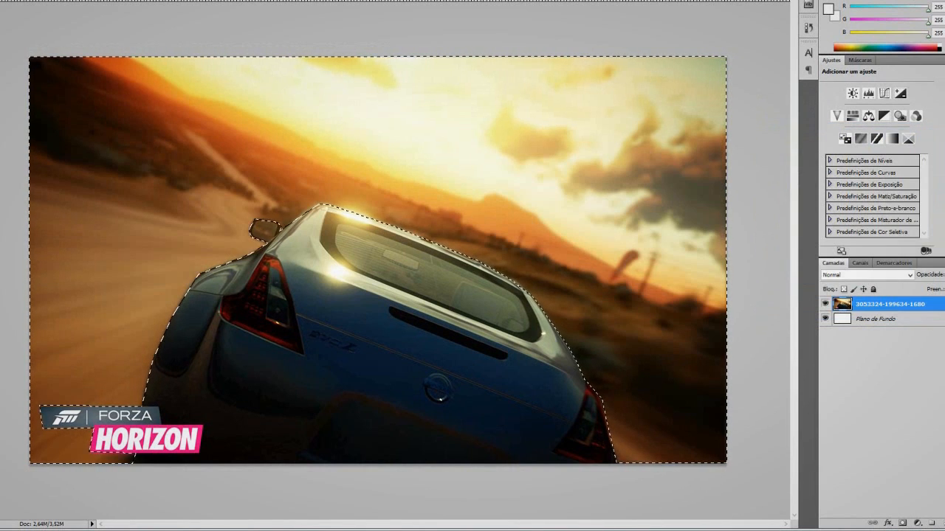
key("ctrl+d")
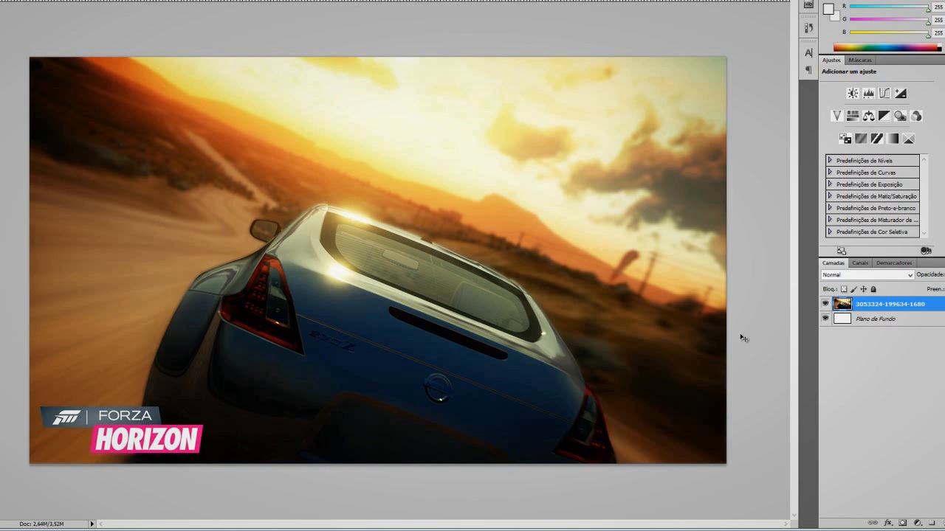
key("Delete")
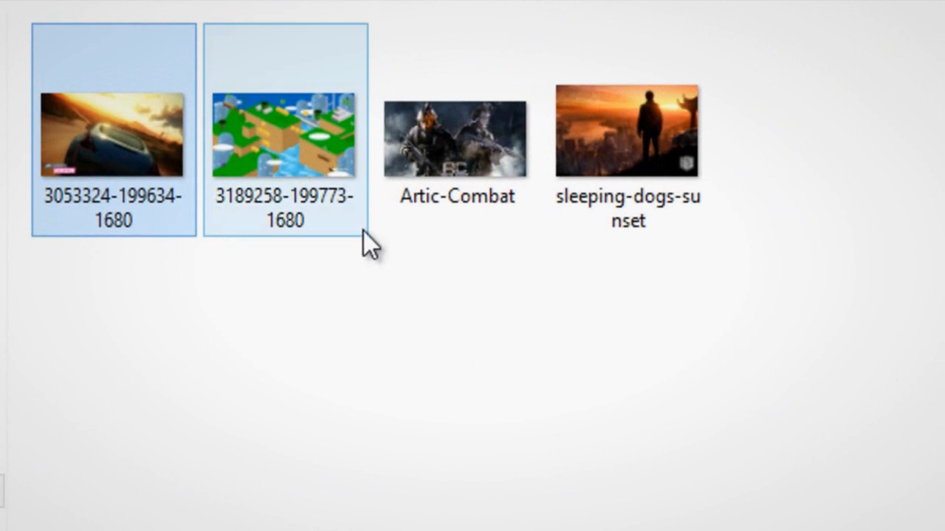
left_click(291, 77)
left_click_drag(287, 184, 601, 485)
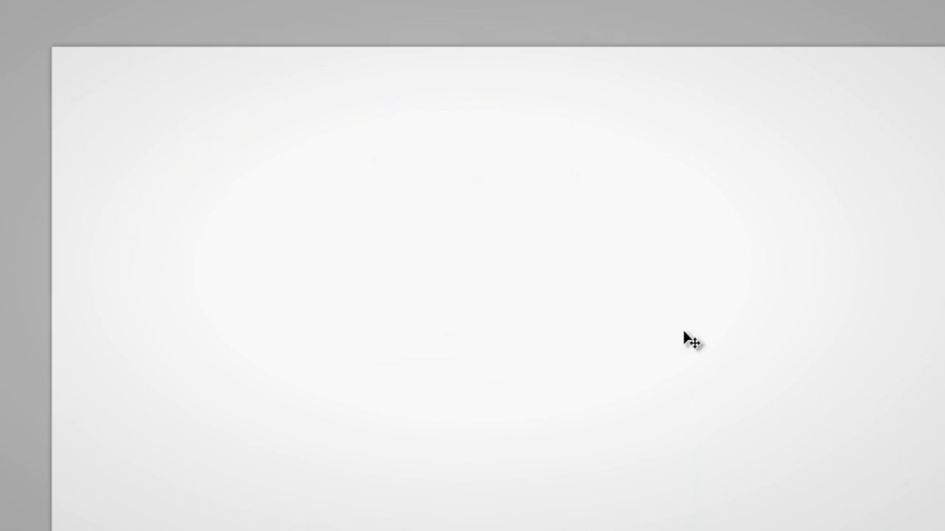
left_click_drag(690, 339, 686, 338)
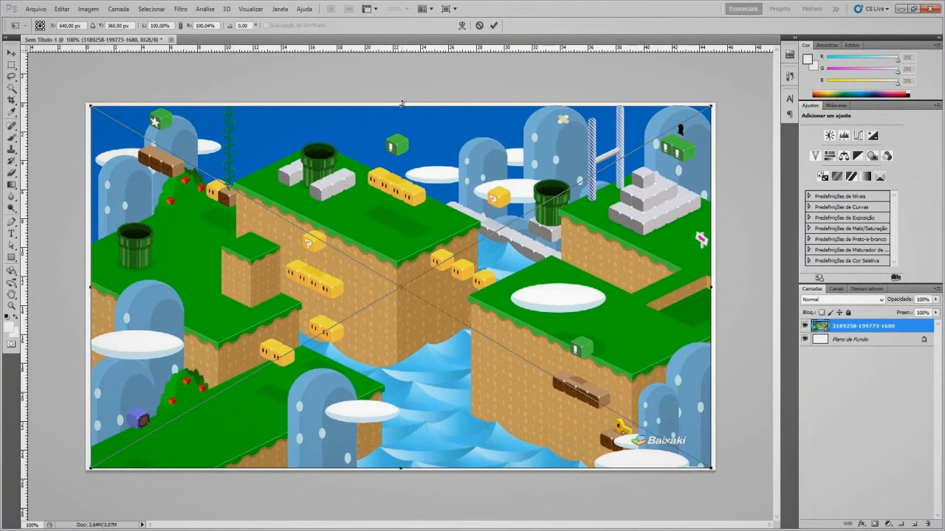
left_click_drag(401, 104, 401, 101)
left_click_drag(91, 286, 86, 286)
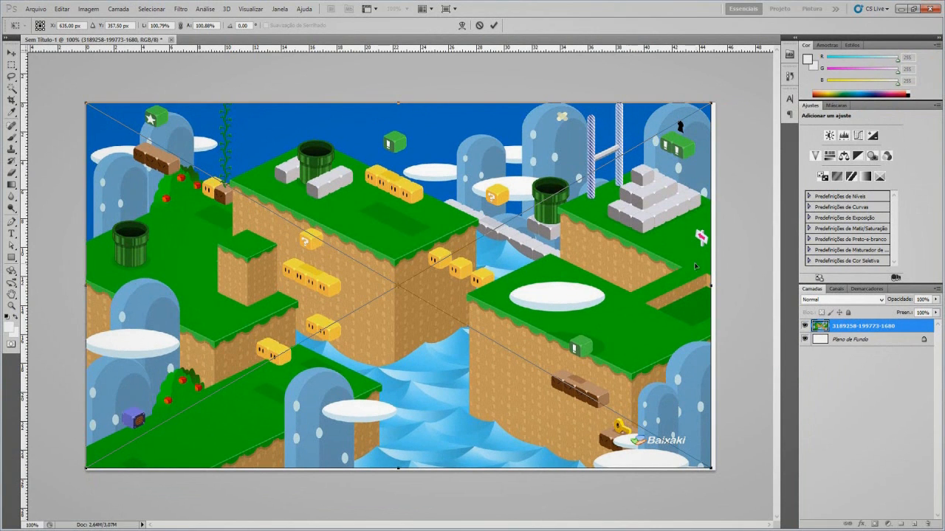
left_click_drag(711, 286, 715, 285)
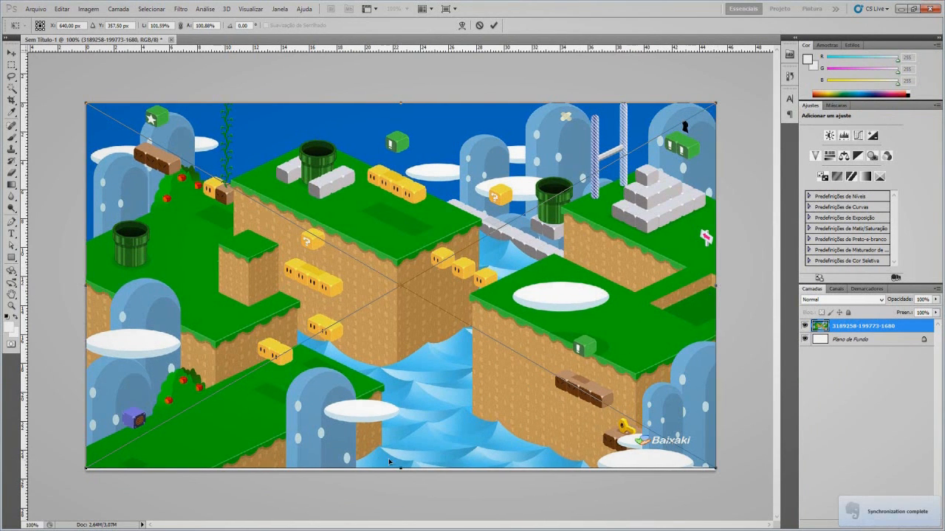
left_click_drag(400, 469, 400, 471)
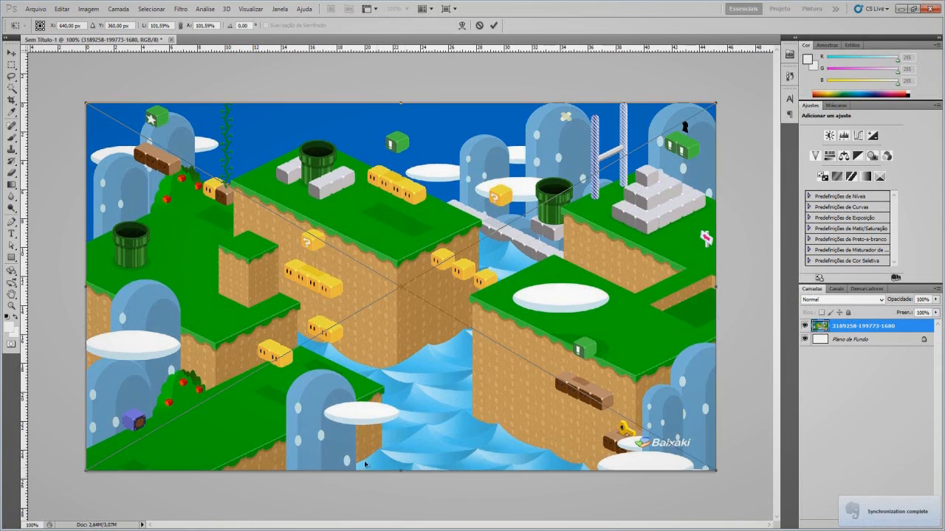
left_click(12, 51)
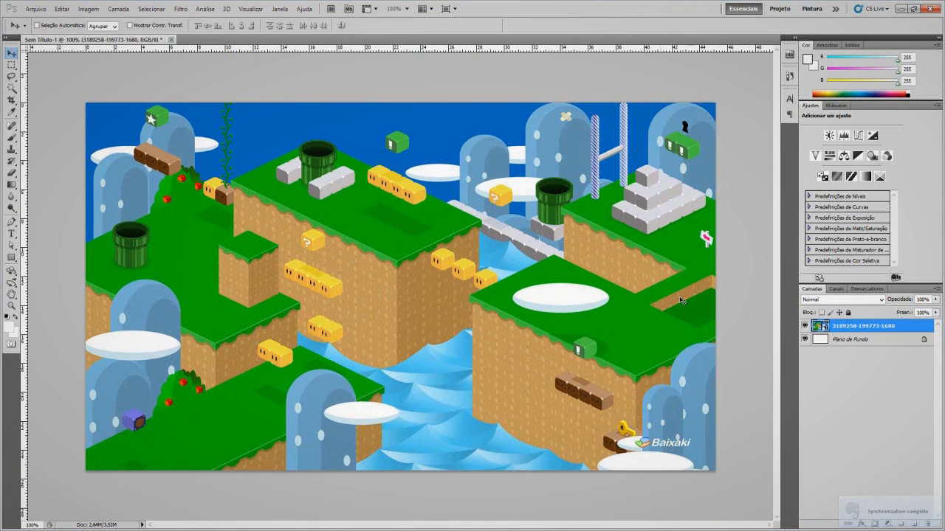
right_click(913, 328)
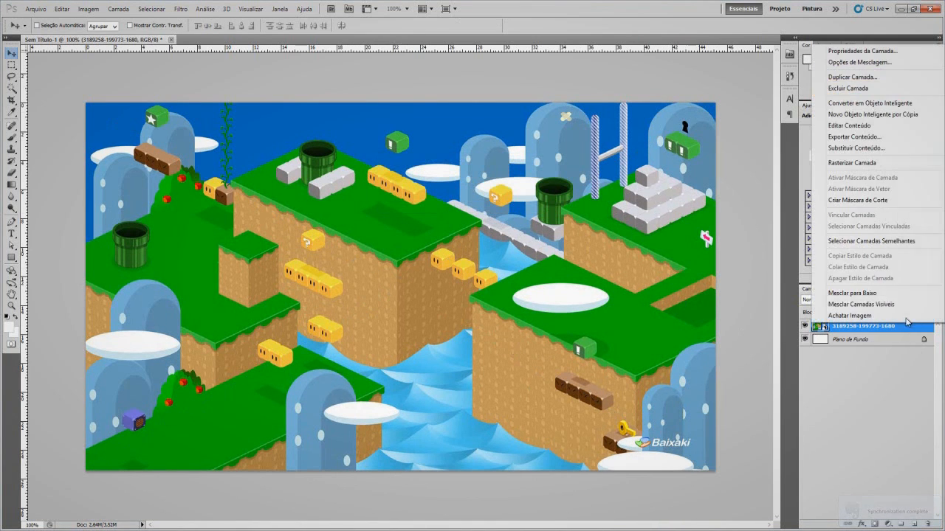
left_click(852, 163)
left_click(182, 9)
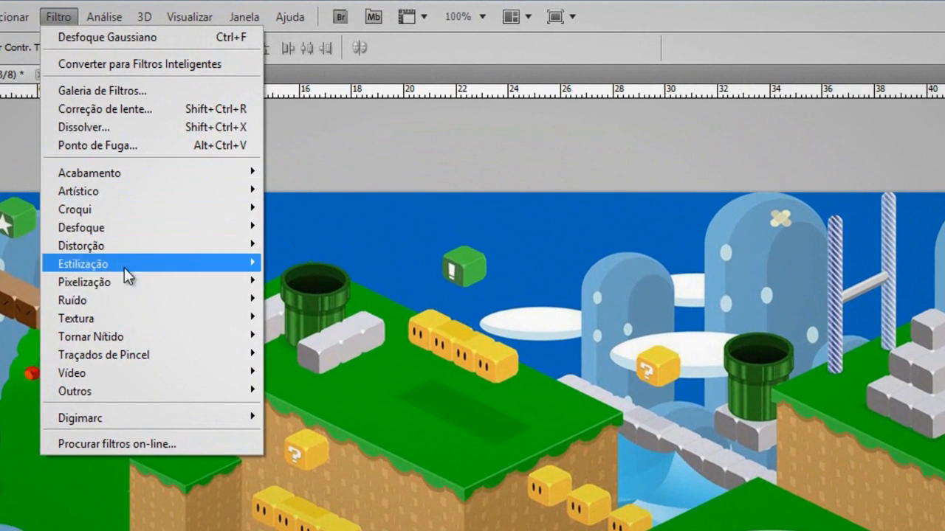
mouse_move(125, 286)
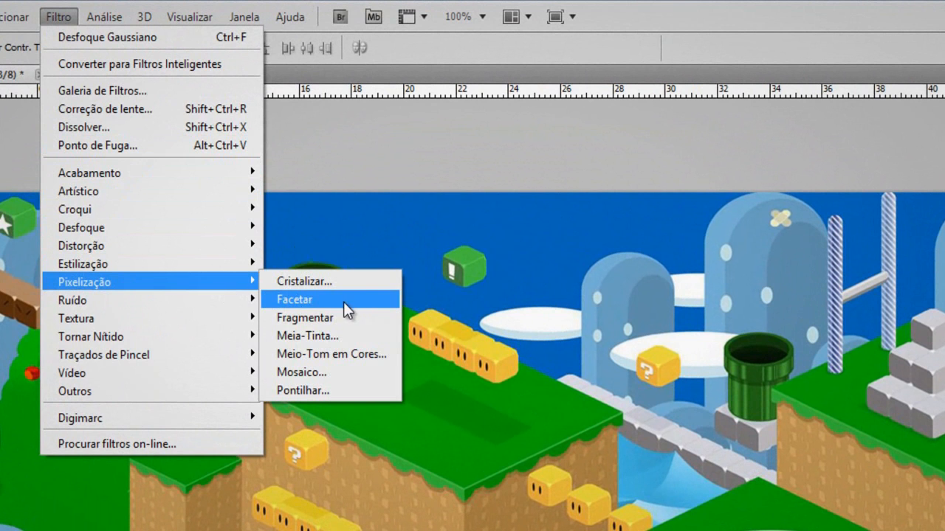
left_click(369, 373)
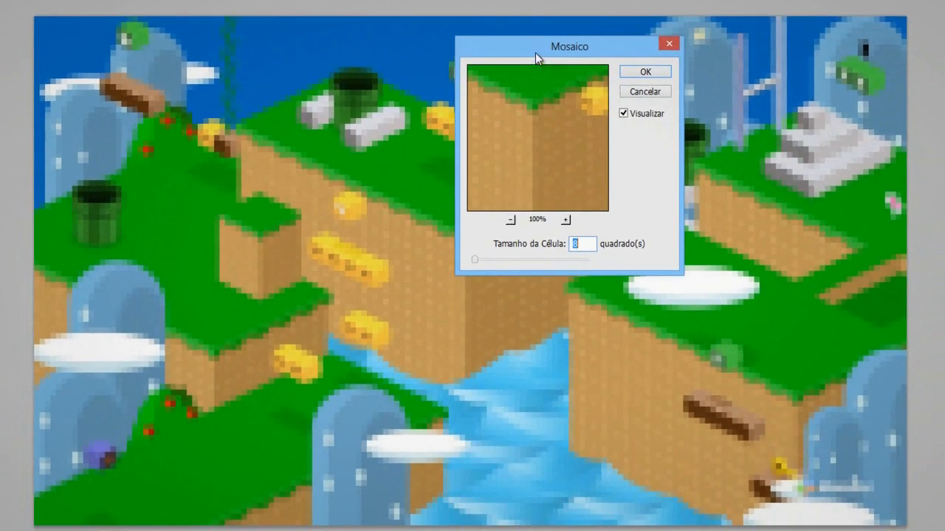
left_click_drag(535, 52, 821, 130)
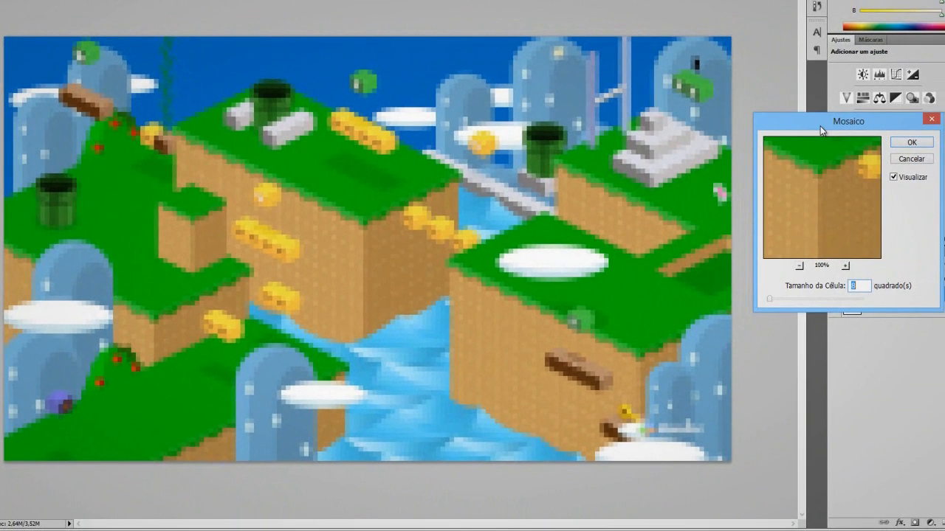
- Try Mosaic cell sizes of 4 and 6 squares on the game picture
left_click_drag(773, 300, 736, 302)
left_click(850, 287)
key("BackSpace")
type("4")
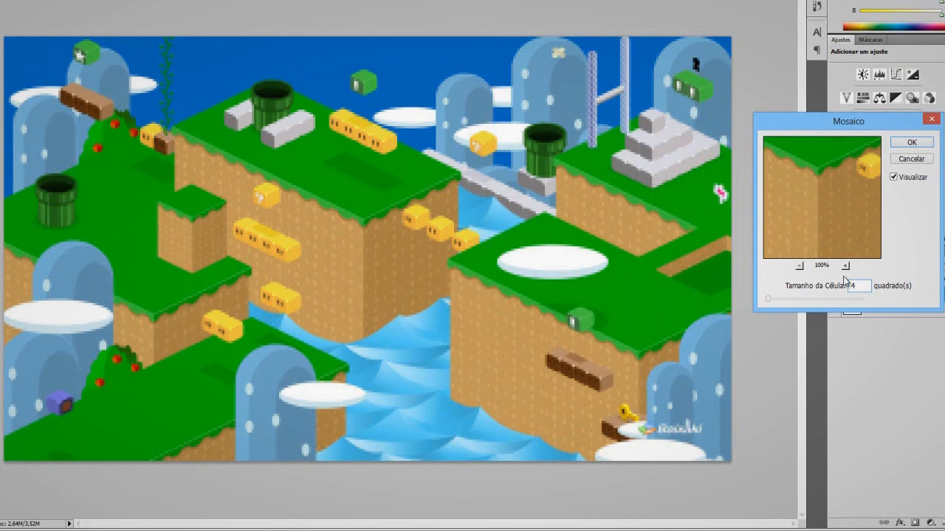
double_click(861, 286)
type("6")
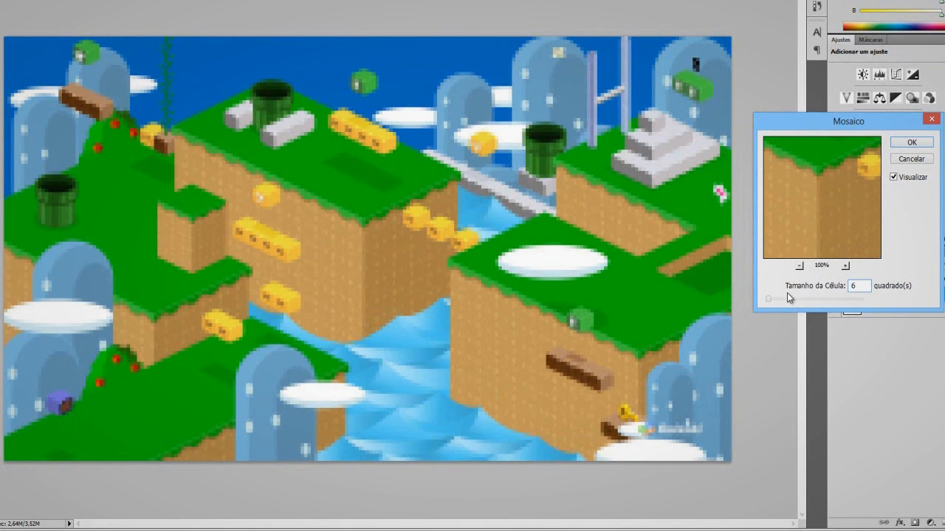
- Set the Mosaic cell size to 10 squares and apply the filter to the game picture
double_click(866, 285)
type("10")
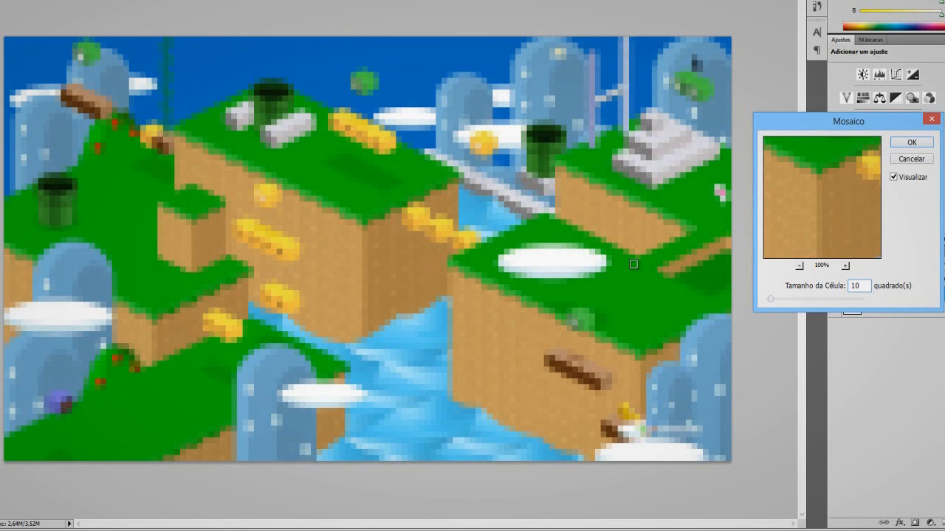
left_click(911, 142)
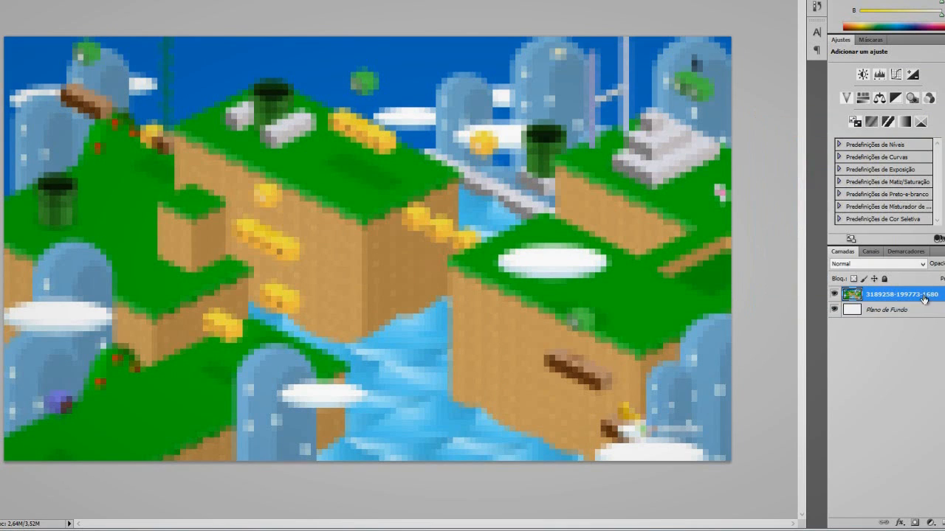
- Add a new layer above the pixelated picture and write the white text TEXTO on it
left_click(892, 294)
key("ctrl+shift+alt+n")
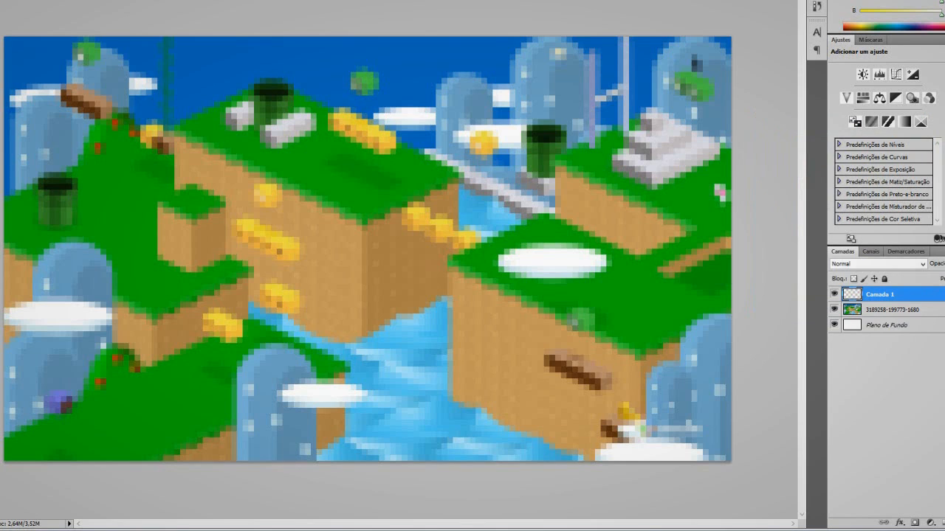
left_click(81, 194)
type("TEXTO")
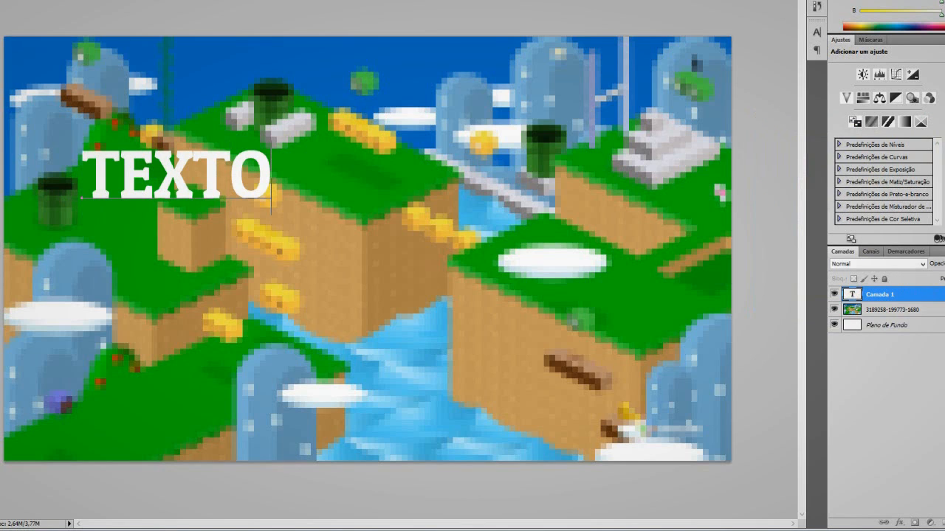
key("ctrl+Return")
- Enlarge the TEXTO text and move it to about the middle of the picture
key("ctrl+t")
left_click_drag(271, 215, 418, 273)
left_click_drag(250, 207, 367, 241)
key("Return")
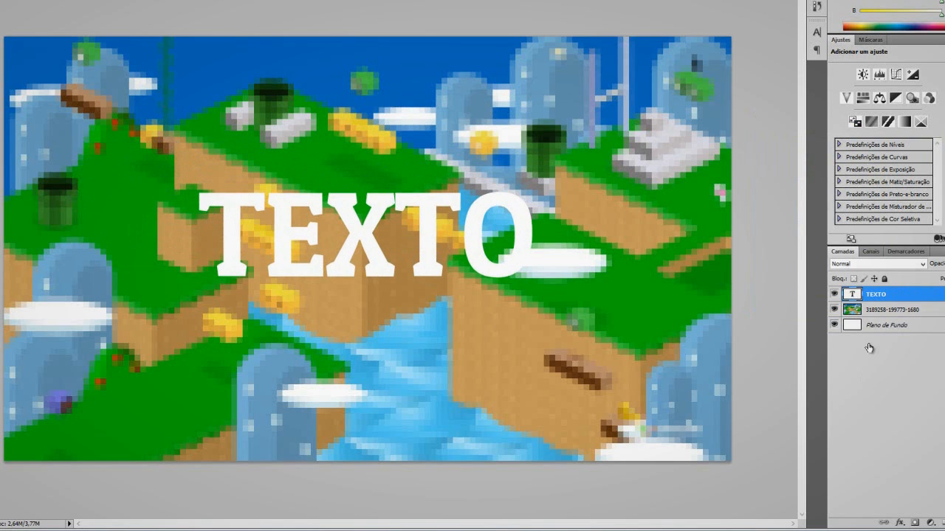
- Rasterize the TEXTO text layer
double_click(904, 300)
key("Escape")
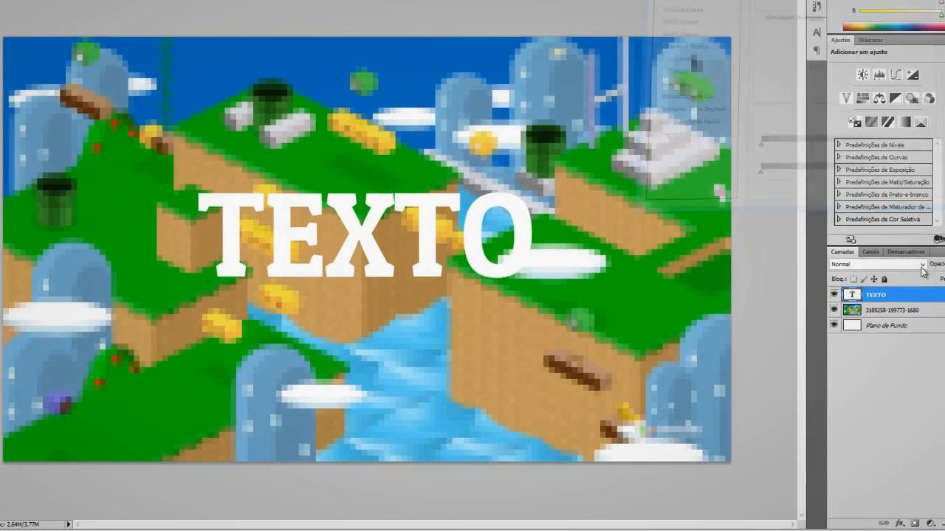
right_click(905, 298)
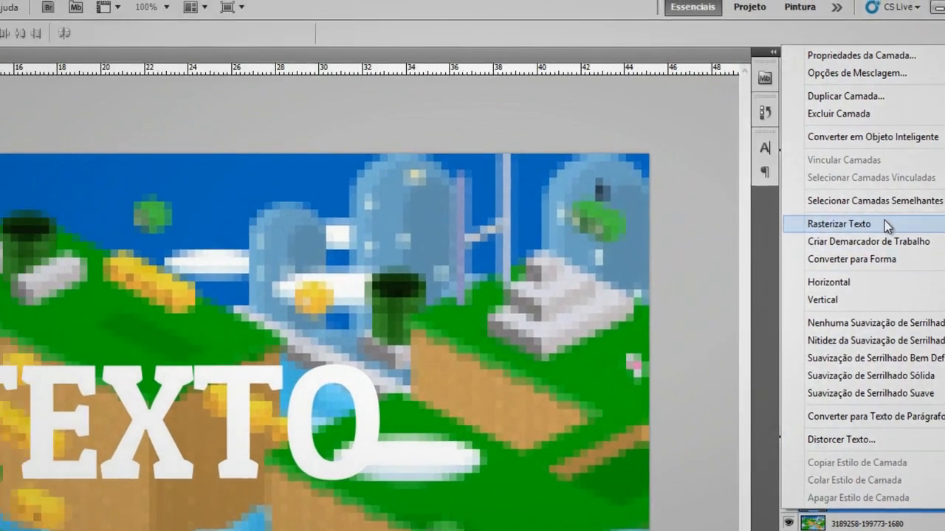
left_click(822, 223)
- Apply the Mosaic filter with a cell size of 10 squares to the rasterized TEXTO layer
left_click(144, 14)
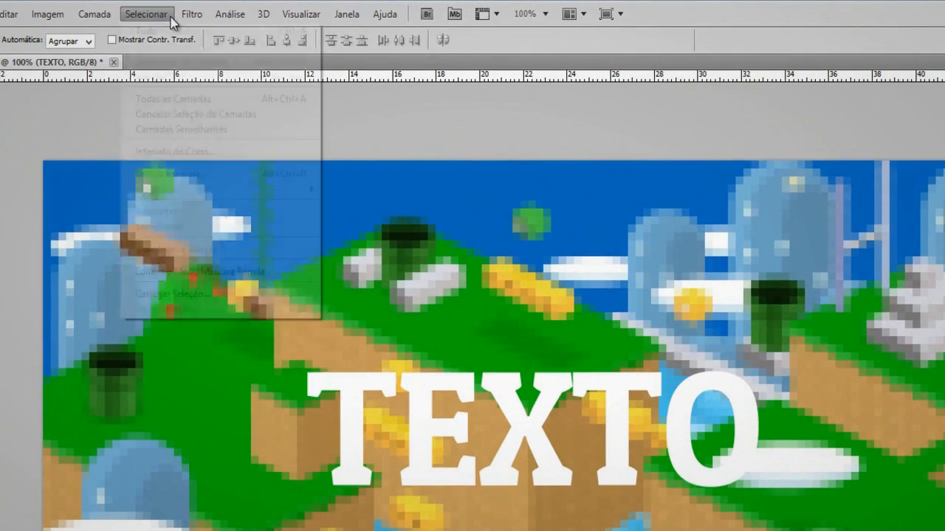
mouse_move(193, 15)
mouse_move(249, 236)
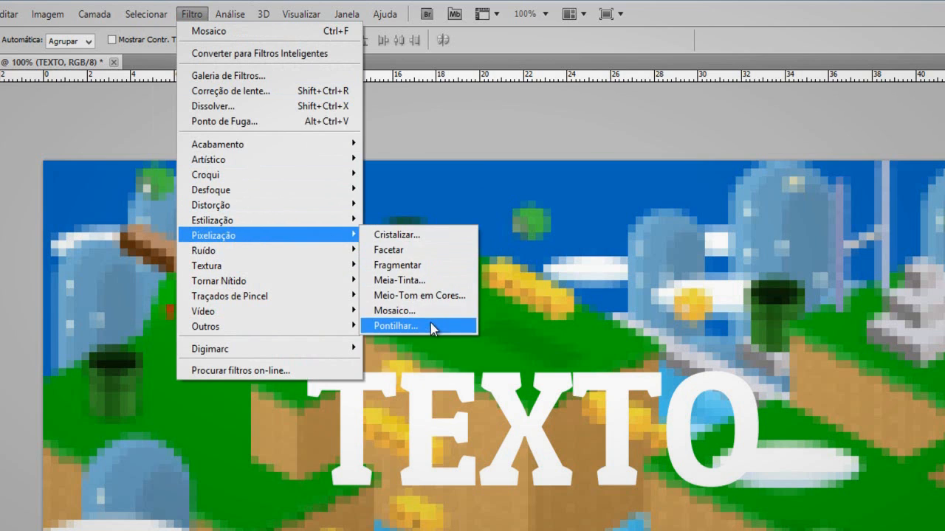
left_click(395, 311)
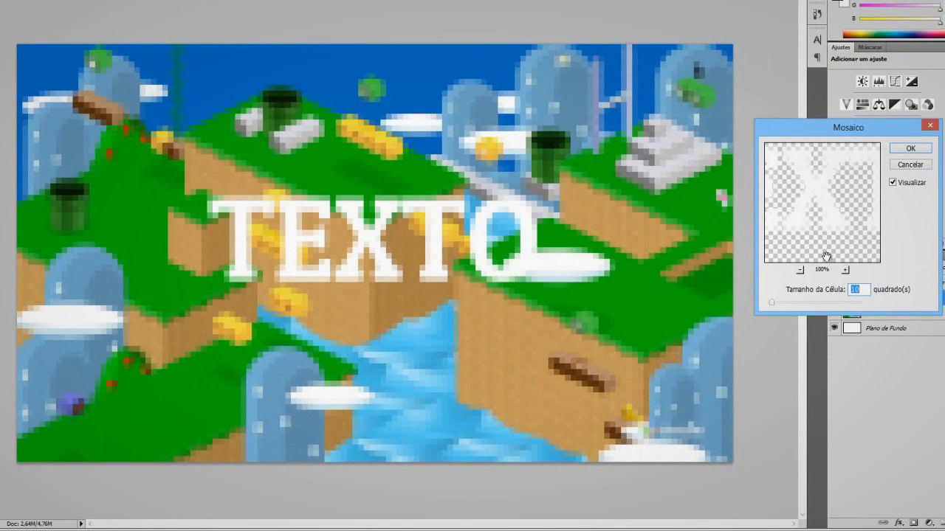
left_click(910, 150)
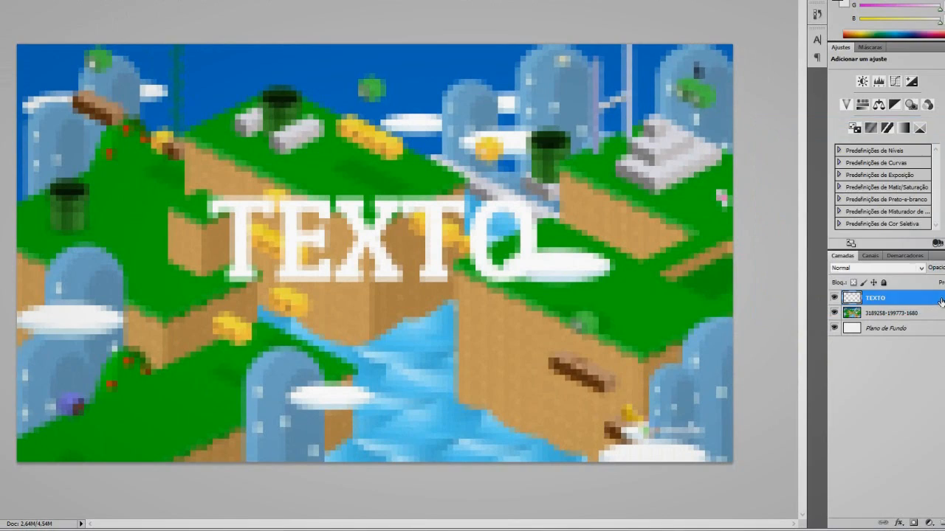
- Add a drop shadow to the TEXTO layer with Multiply blending, 75% opacity, 120° angle, 5 px distance and 5 px size
double_click(936, 307)
left_click(691, 7)
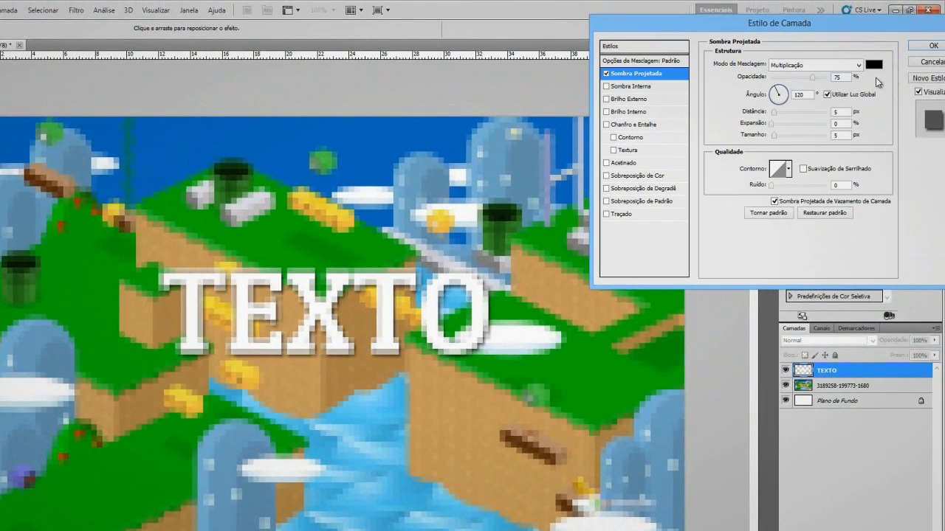
left_click(931, 46)
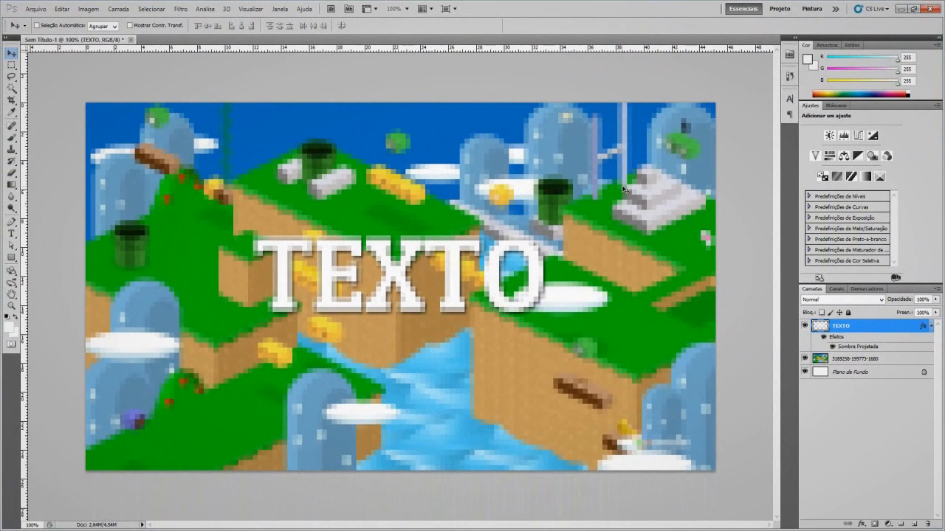